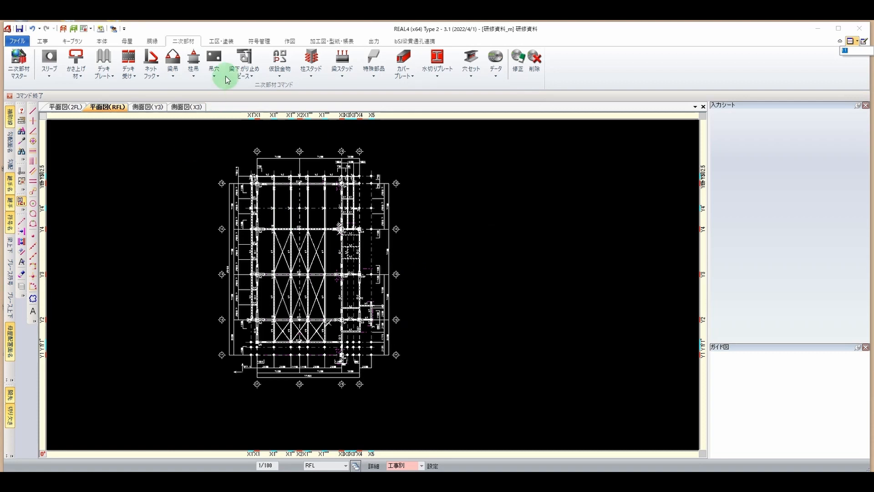
# - Add a zone named 1工区 with the colour Orange in the work zone (工区) settings
pyautogui.click(220, 44)
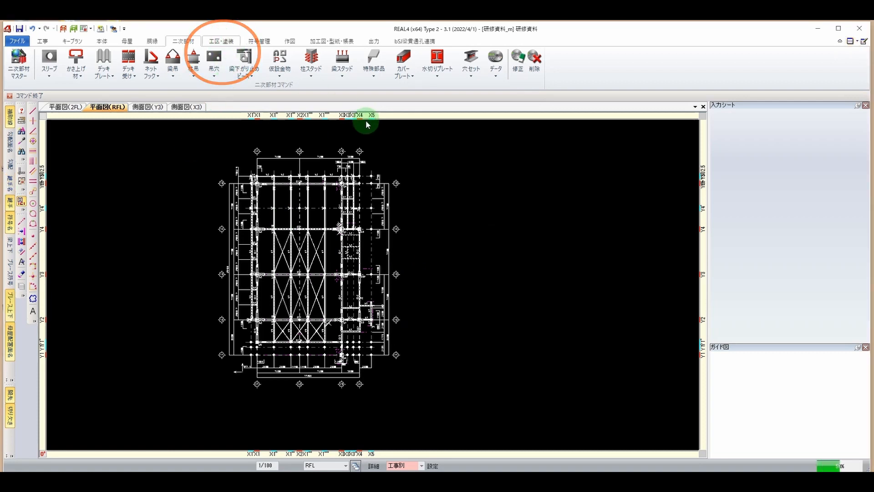
pyautogui.moveTo(392, 274); pyautogui.dragTo(474, 267, button='middle')
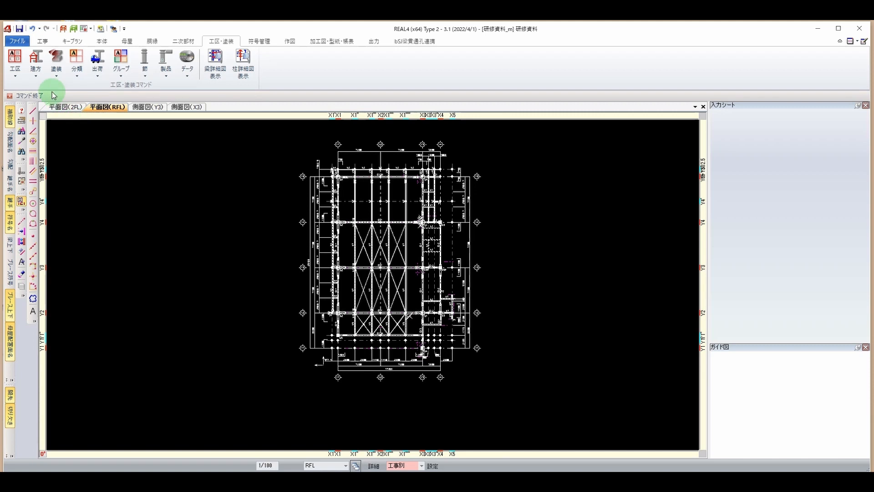
pyautogui.click(15, 72)
pyautogui.click(26, 97)
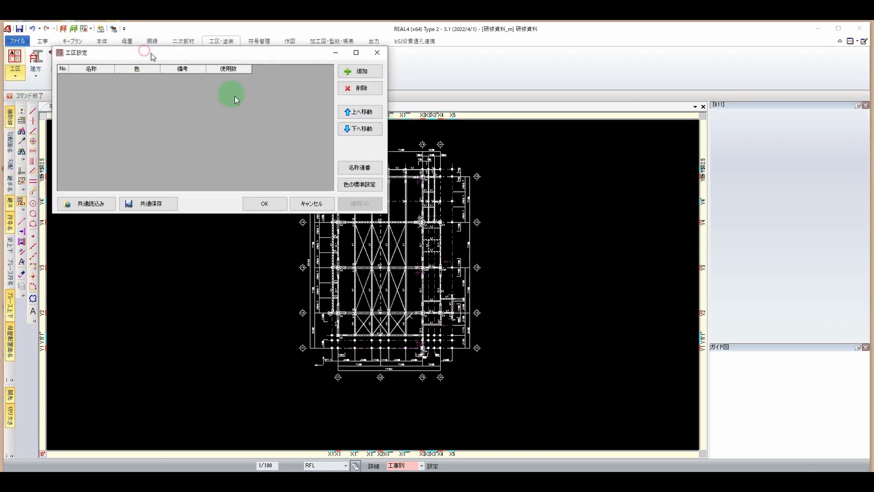
pyautogui.click(453, 122)
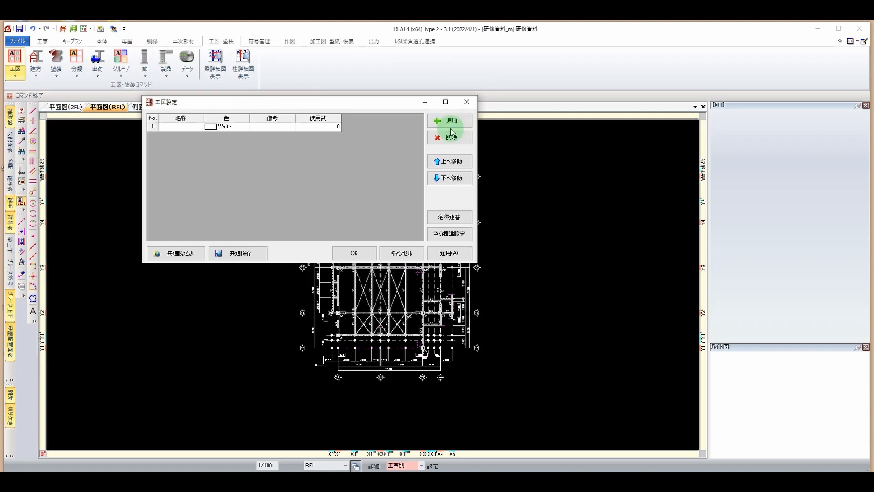
pyautogui.write('こうく')
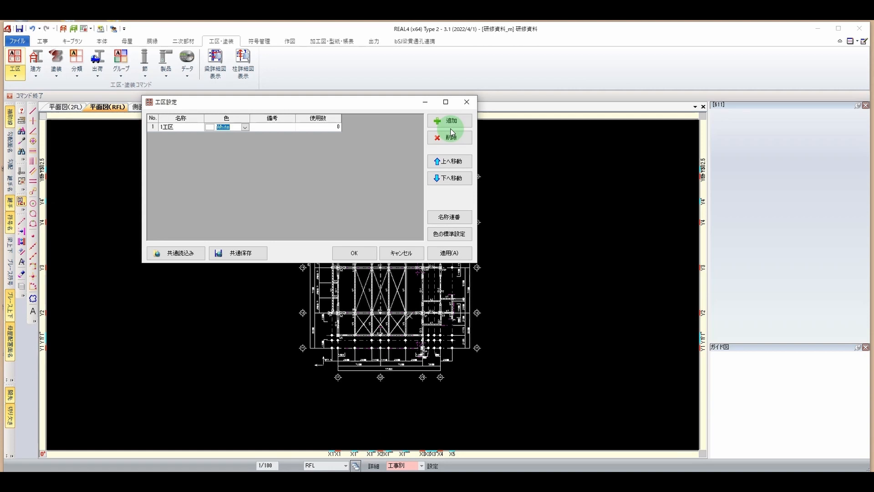
pyautogui.click(246, 128)
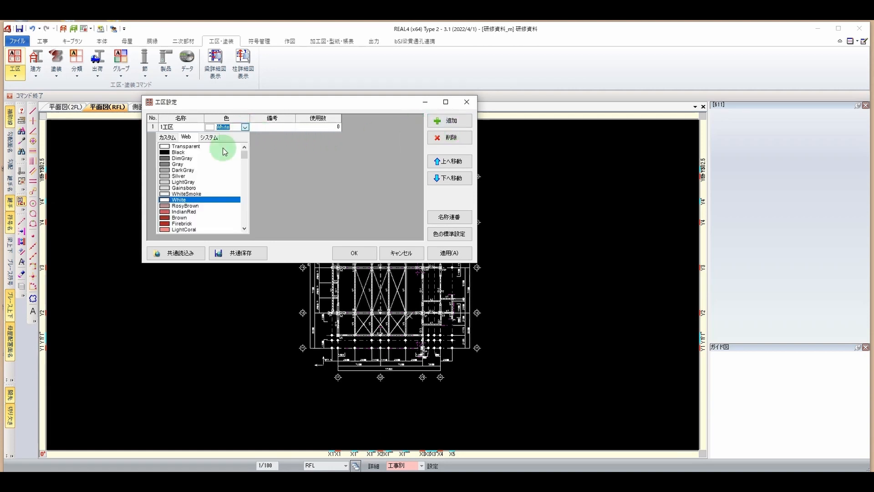
pyautogui.scroll(5, 207, 196)
pyautogui.scroll(-4, 206, 207)
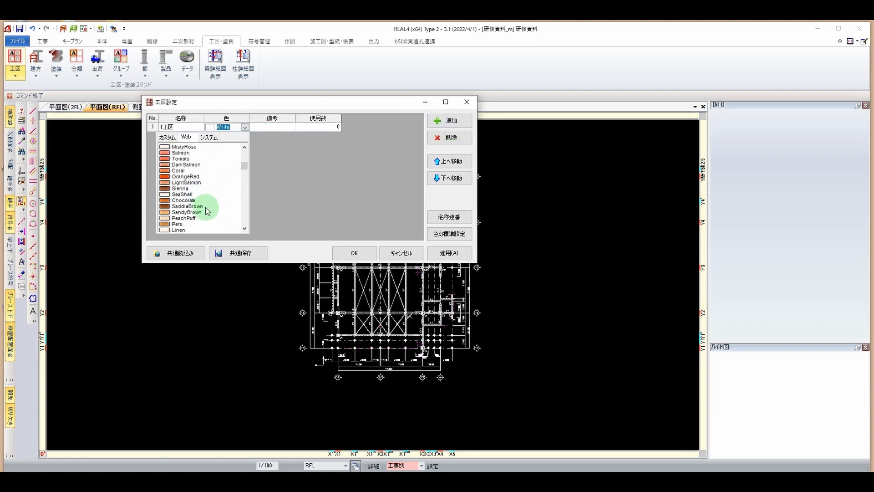
pyautogui.click(204, 210)
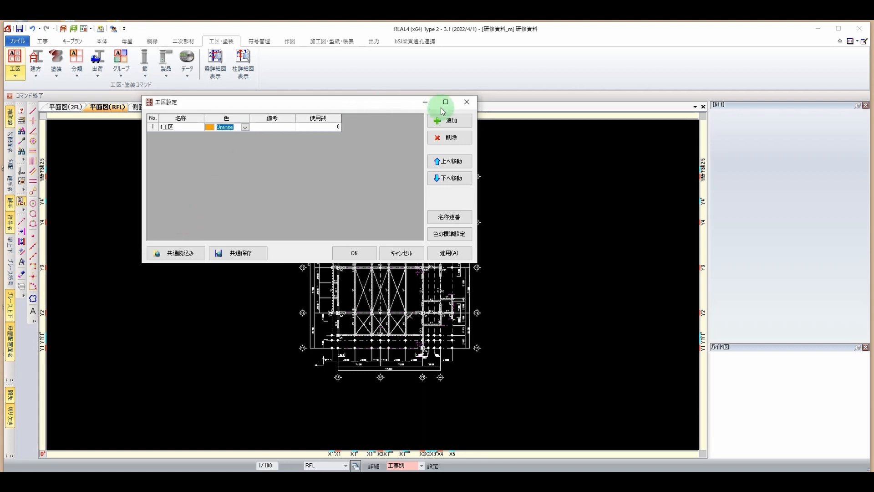
# - Add a second zone named 2工区 with the colour MediumSpringGreen
pyautogui.click(443, 121)
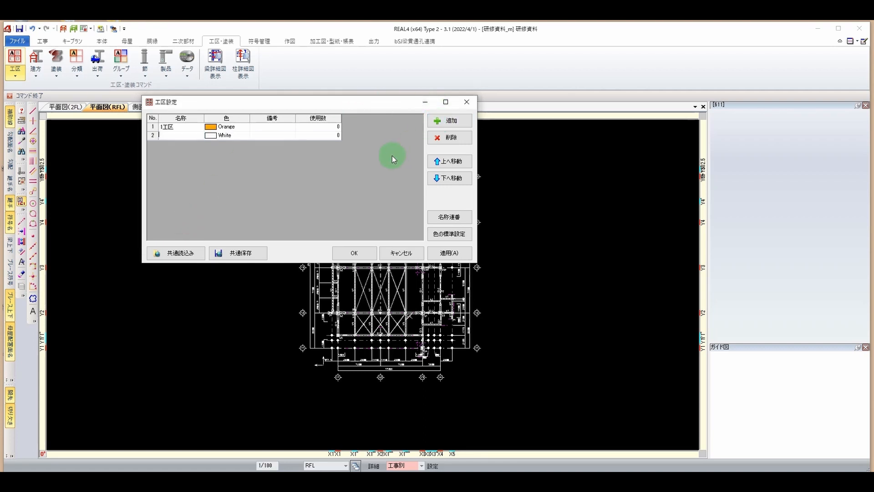
pyautogui.write('2工区')
pyautogui.click(232, 135)
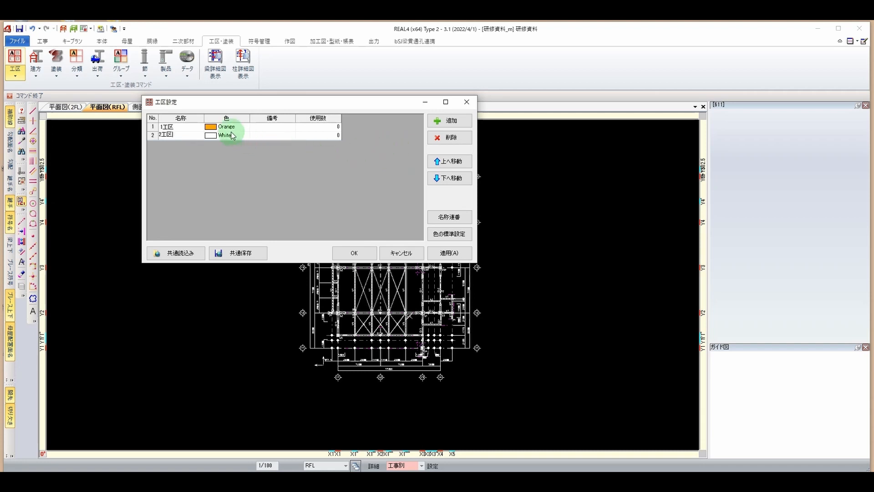
pyautogui.click(245, 136)
pyautogui.moveTo(244, 162); pyautogui.dragTo(238, 208)
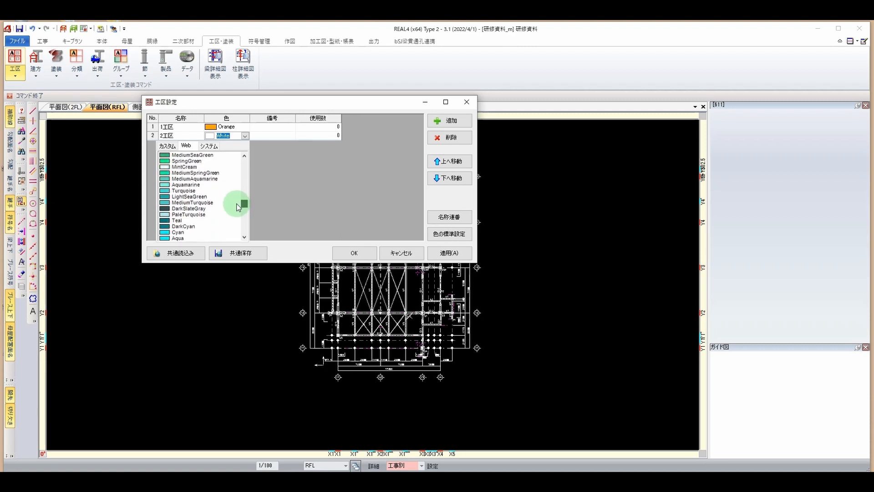
pyautogui.click(191, 173)
# - Add a third zone named 3工区 with the colour MediumPurple, and apply the zone settings
pyautogui.click(449, 120)
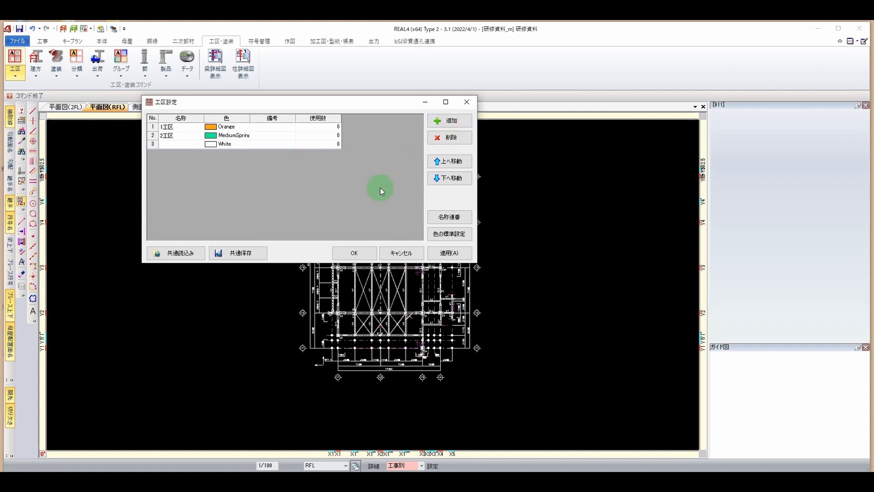
pyautogui.write('3降雨')
pyautogui.press('space')
pyautogui.press('Return')
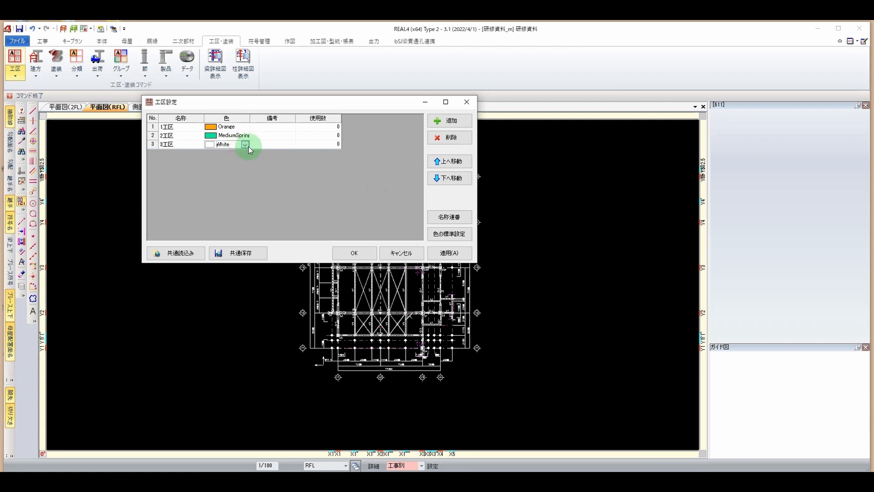
pyautogui.click(249, 147)
pyautogui.moveTo(244, 185); pyautogui.dragTo(244, 233)
pyautogui.click(184, 186)
pyautogui.click(181, 180)
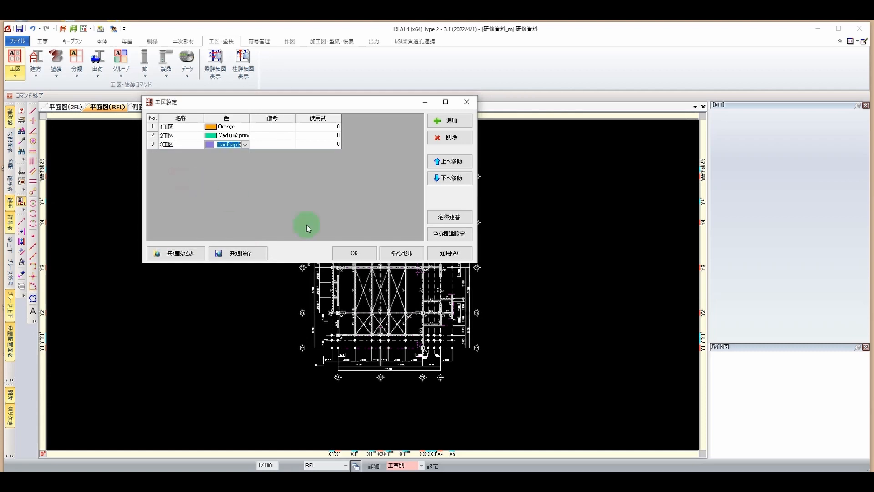
pyautogui.click(450, 253)
pyautogui.click(363, 255)
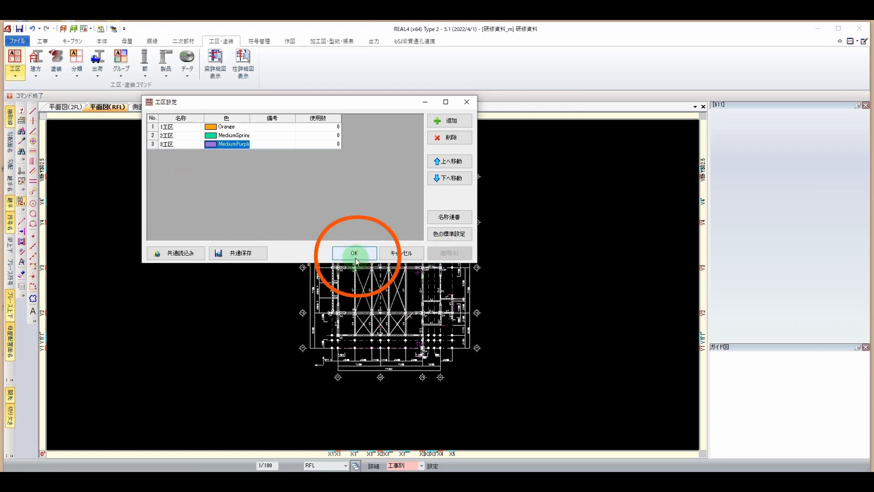
# - Start a zone range on the RFL plan with corners on grid line Y3 at X1' and at column X3
pyautogui.click(56, 97)
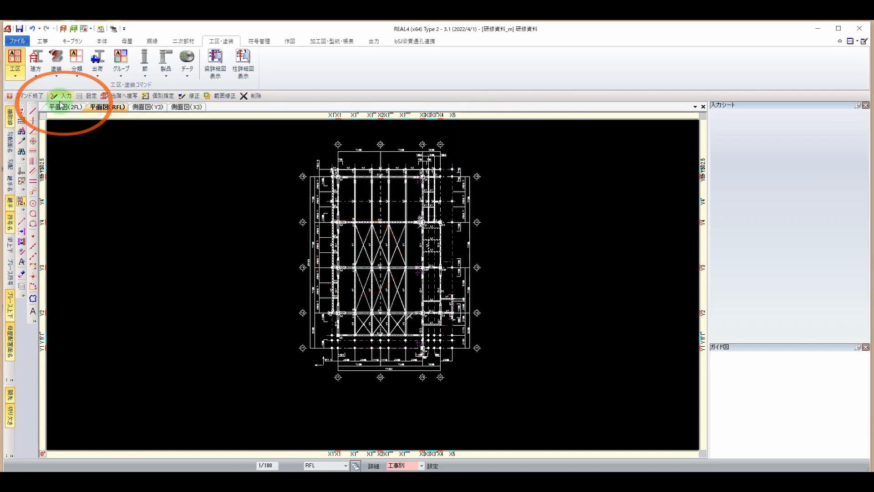
pyautogui.scroll(1, 387, 354)
pyautogui.scroll(2, 332, 335)
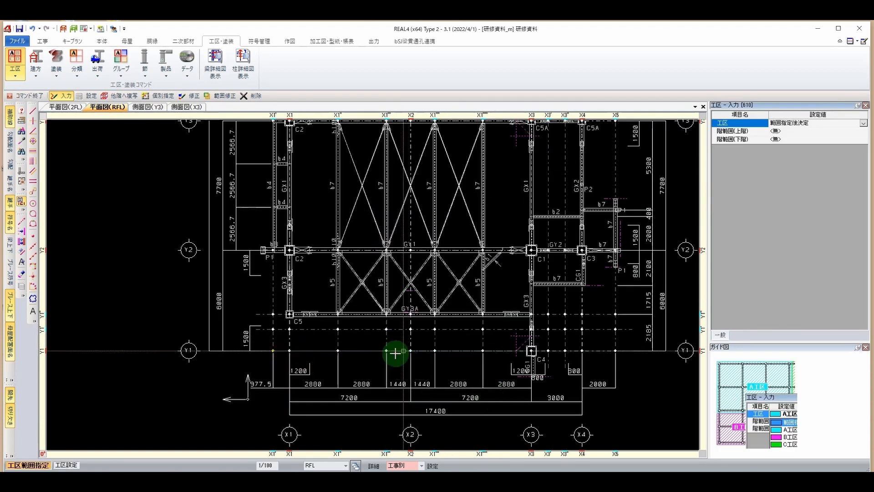
pyautogui.scroll(-1, 332, 337)
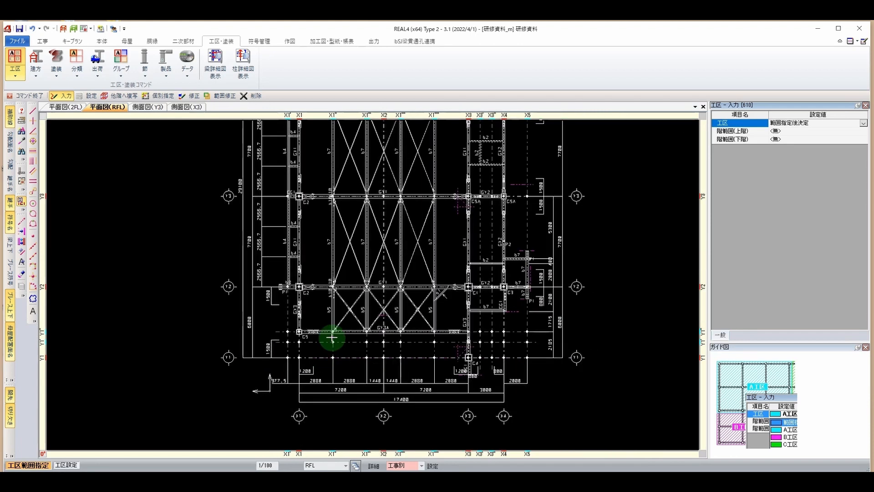
pyautogui.scroll(-1, 309, 387)
pyautogui.scroll(2, 308, 243)
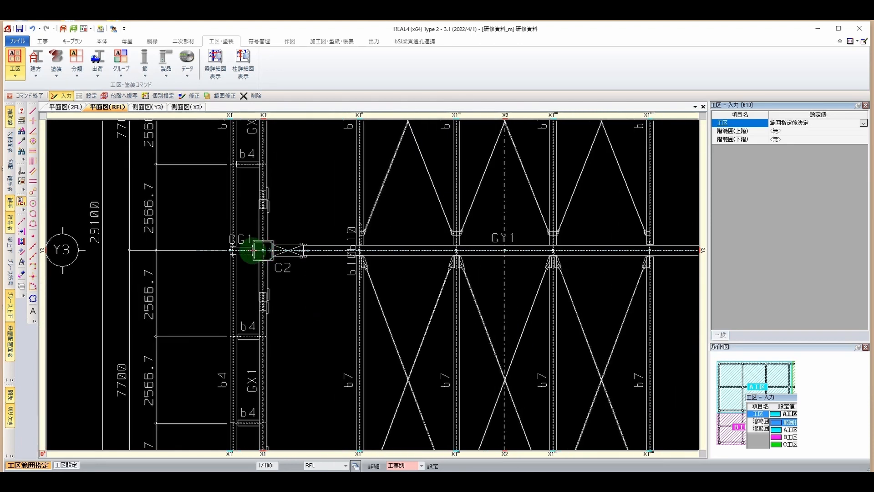
pyautogui.click(230, 250)
pyautogui.moveTo(385, 255); pyautogui.dragTo(168, 257, button='middle')
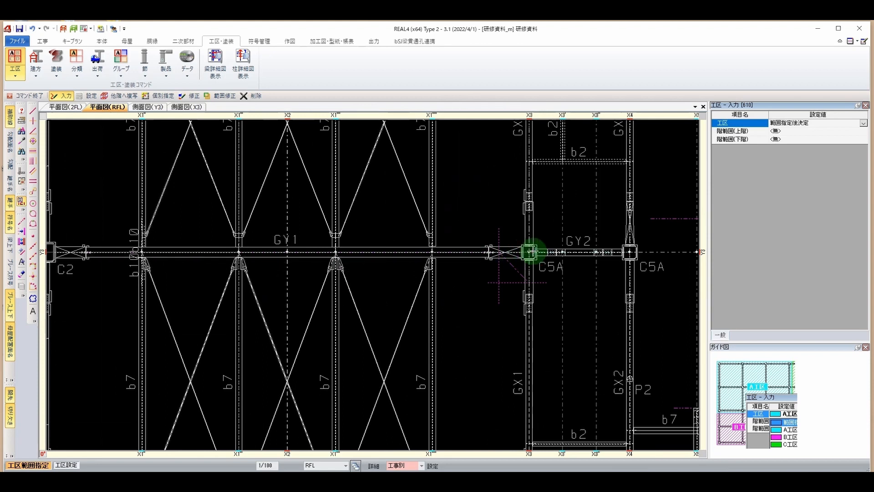
pyautogui.scroll(-2, 527, 336)
pyautogui.scroll(-1, 472, 246)
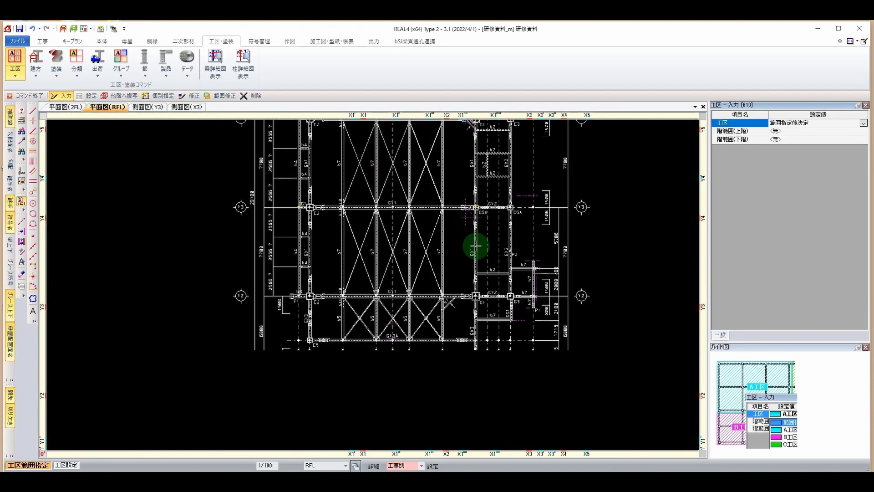
# - Complete the range outline below Y1 and back up to Y3 outside X1', and assign the enclosed area to 1工区
pyautogui.scroll(2, 472, 382)
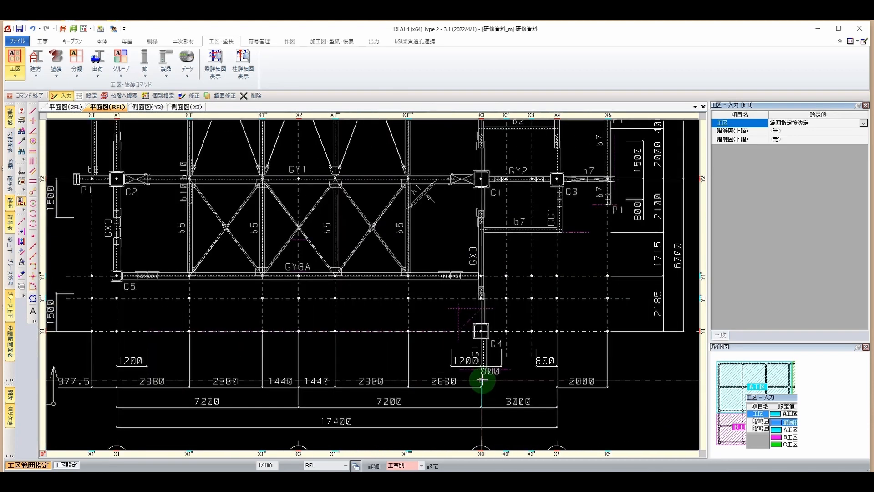
pyautogui.click(475, 383)
pyautogui.moveTo(320, 382); pyautogui.dragTo(420, 382, button='middle')
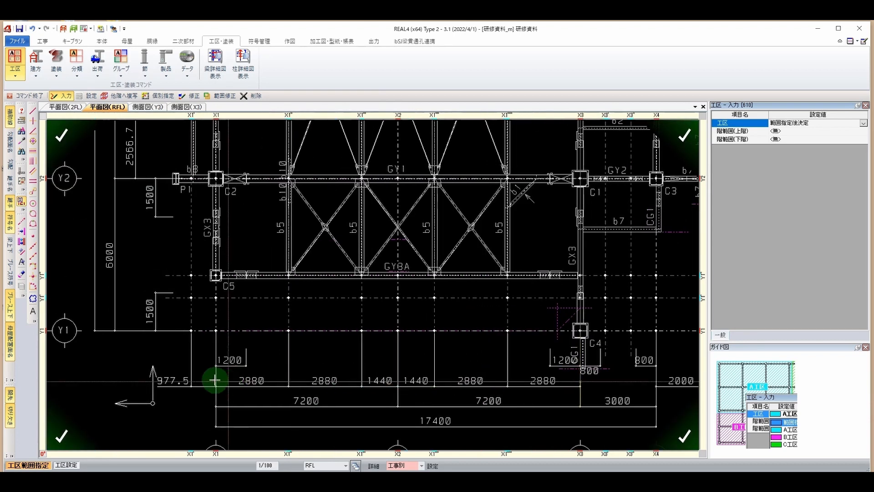
pyautogui.click(173, 376)
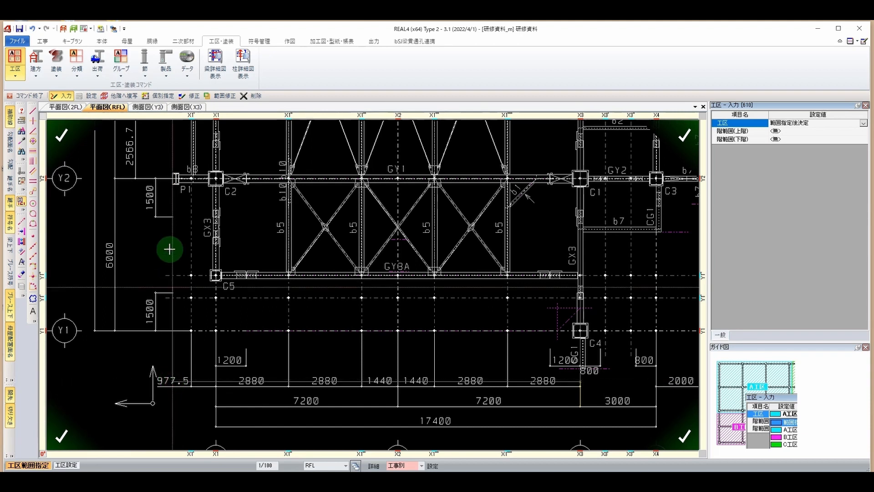
pyautogui.moveTo(170, 248); pyautogui.dragTo(179, 375, button='middle')
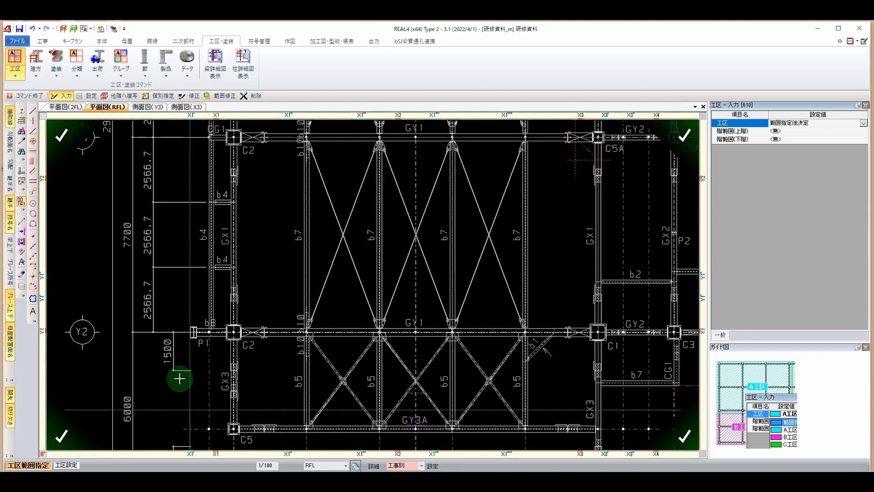
pyautogui.click(190, 137)
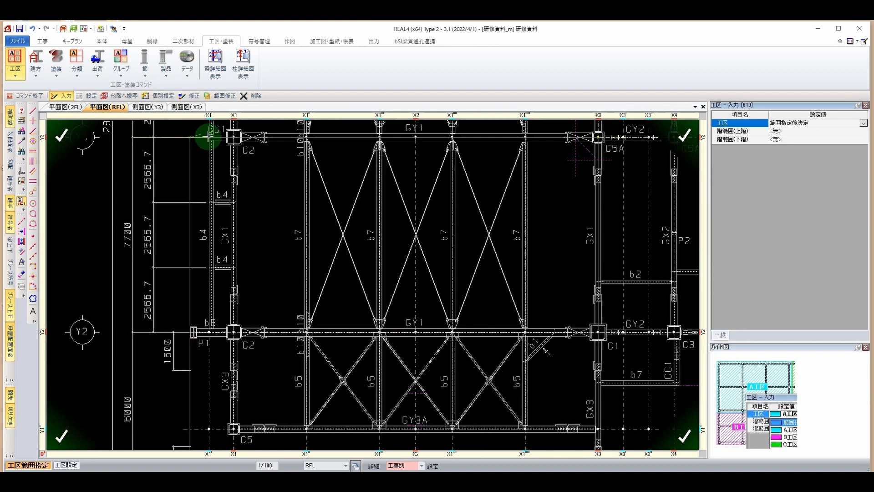
pyautogui.rightClick(198, 234)
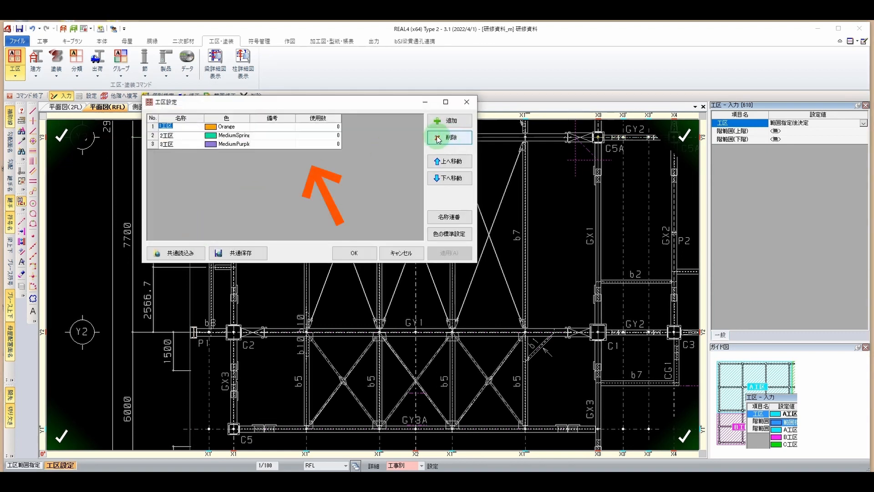
pyautogui.click(365, 254)
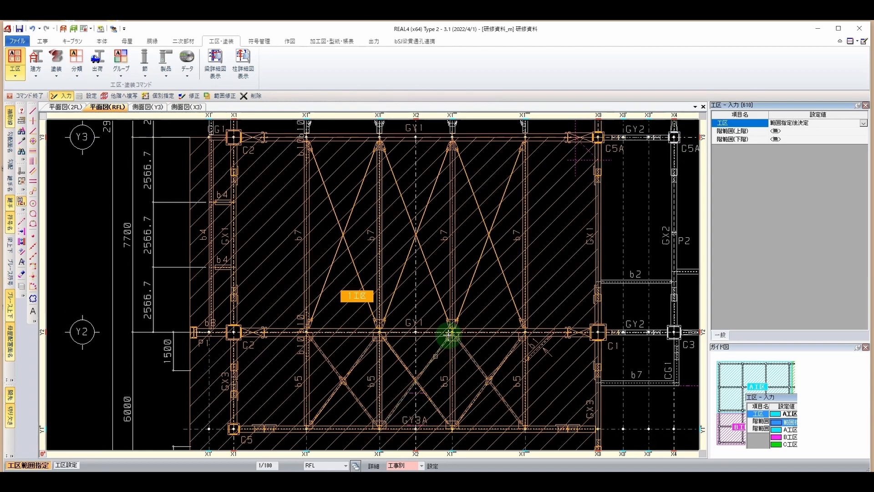
pyautogui.scroll(-1, 445, 330)
pyautogui.moveTo(399, 318); pyautogui.dragTo(269, 249, button='middle')
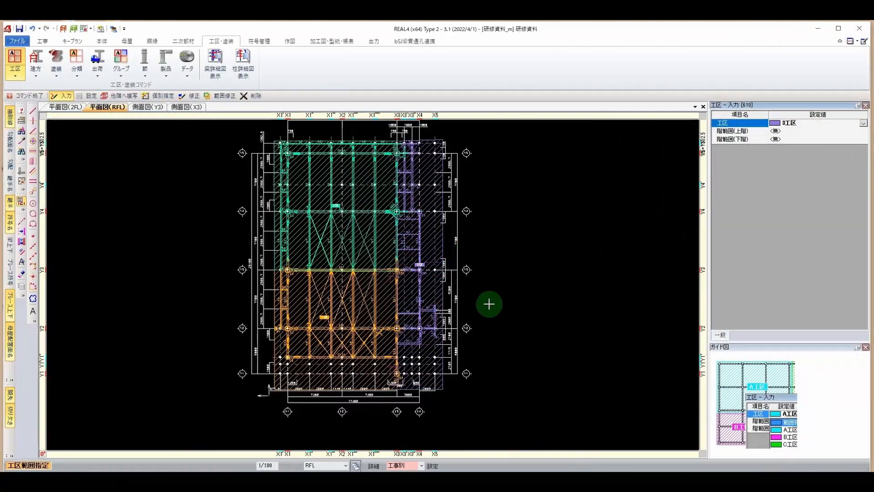
pyautogui.moveTo(489, 304)
pyautogui.mouseDown(button='middle')
pyautogui.moveTo(496, 322)
pyautogui.moveTo(496, 303)
pyautogui.mouseUp(button='middle')
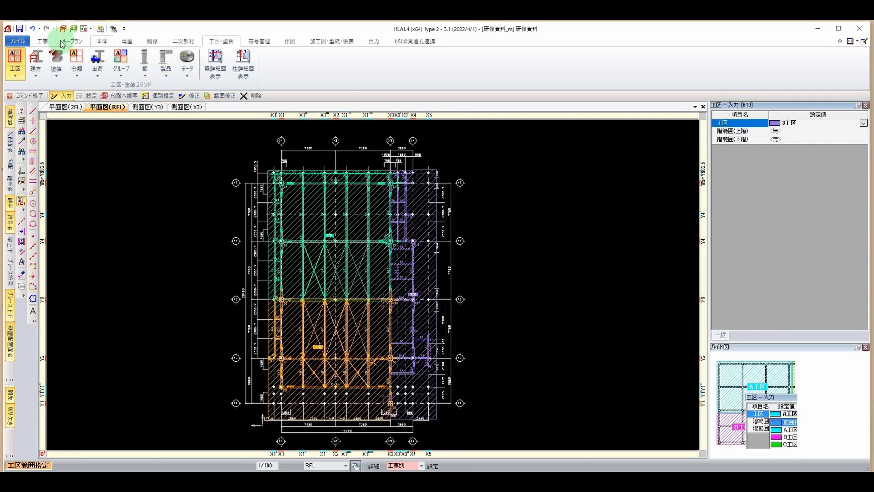
# - Show the structure in the 3D solid viewer coloured by work zone (工区別) and examine it from another angle
pyautogui.click(74, 29)
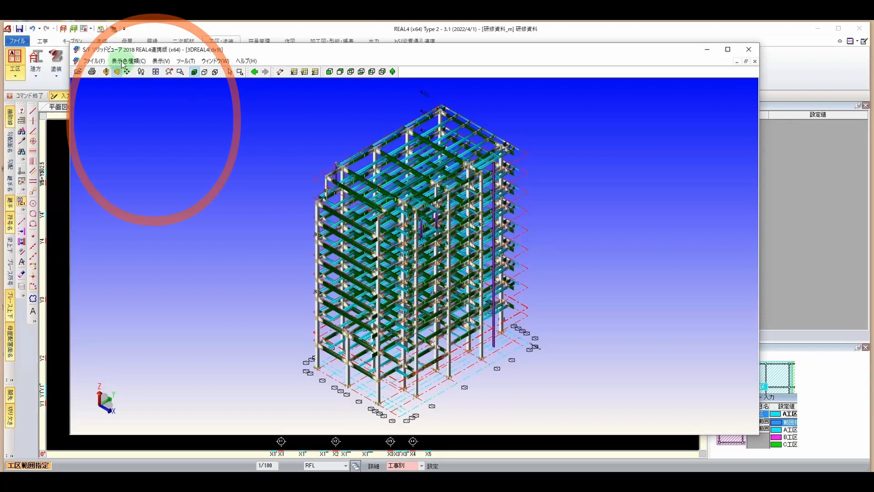
pyautogui.click(123, 64)
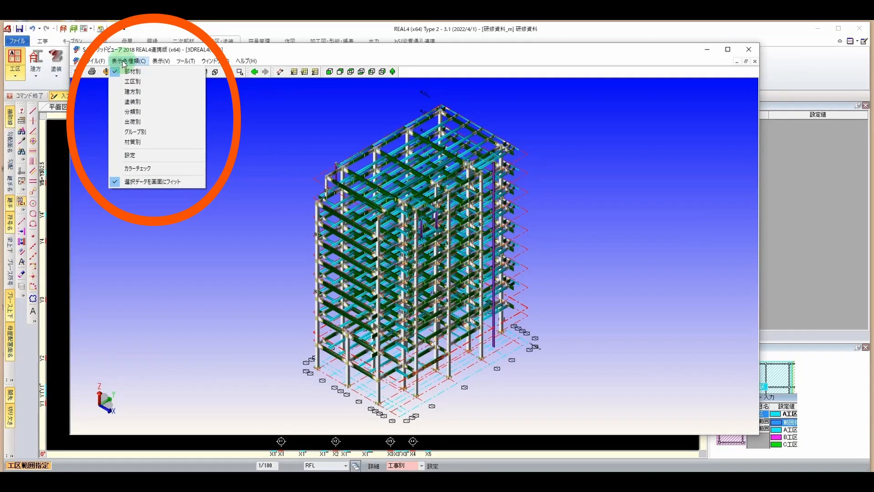
pyautogui.click(136, 82)
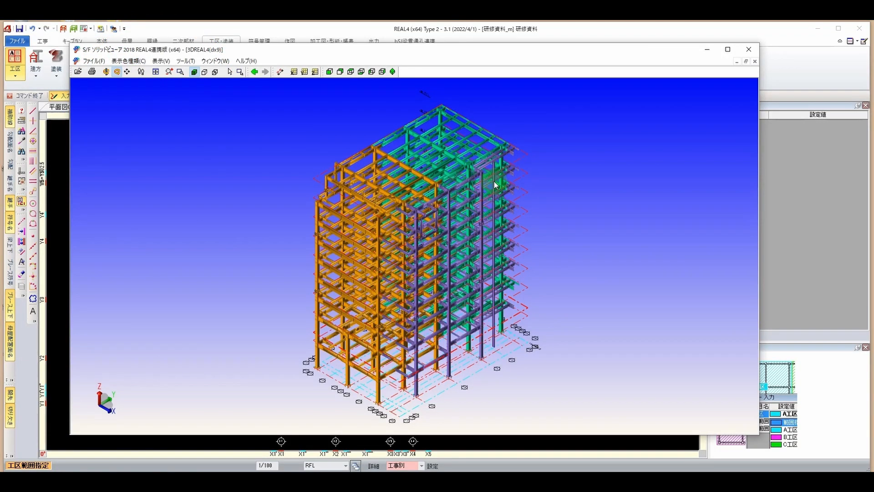
pyautogui.moveTo(440, 348)
pyautogui.mouseDown()
pyautogui.moveTo(498, 374)
pyautogui.moveTo(502, 351)
pyautogui.mouseUp()
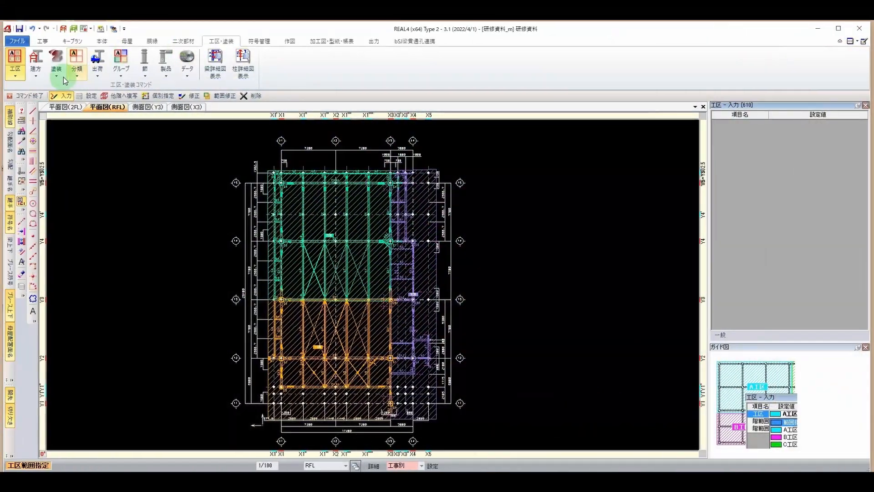
# - Open the painting settings (塗装設定) and add a painting type named めっき
pyautogui.click(56, 68)
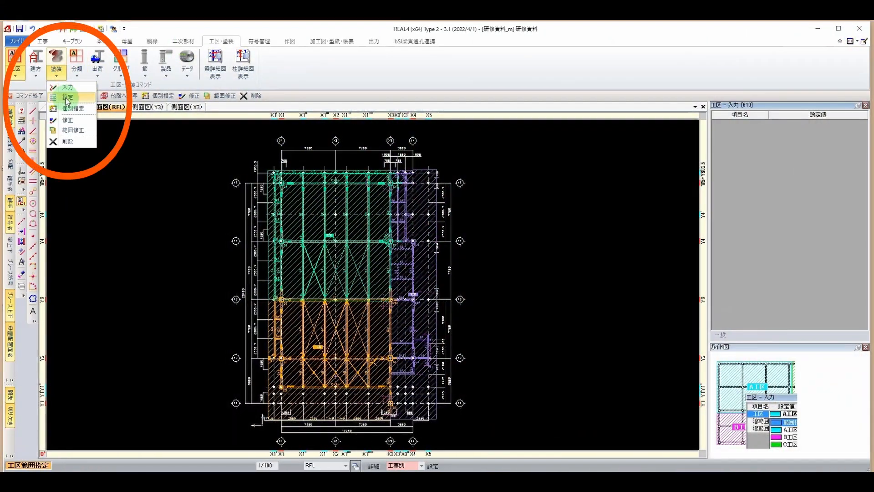
pyautogui.click(66, 101)
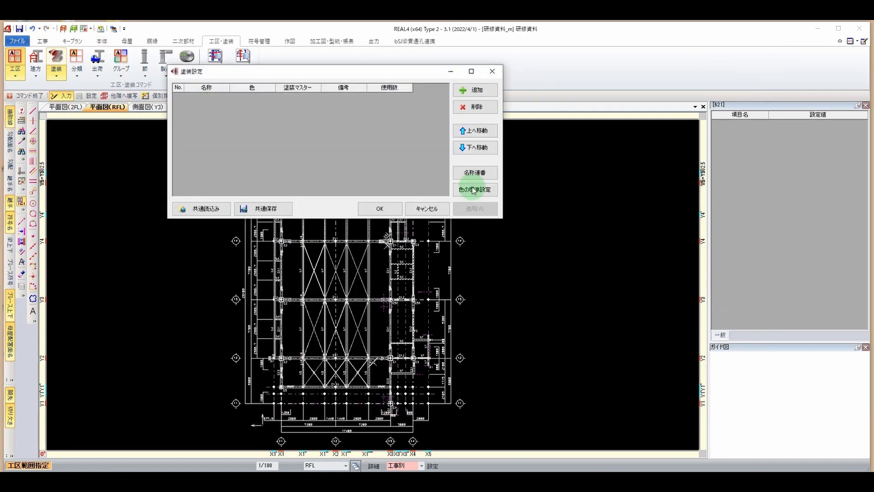
pyautogui.click(463, 91)
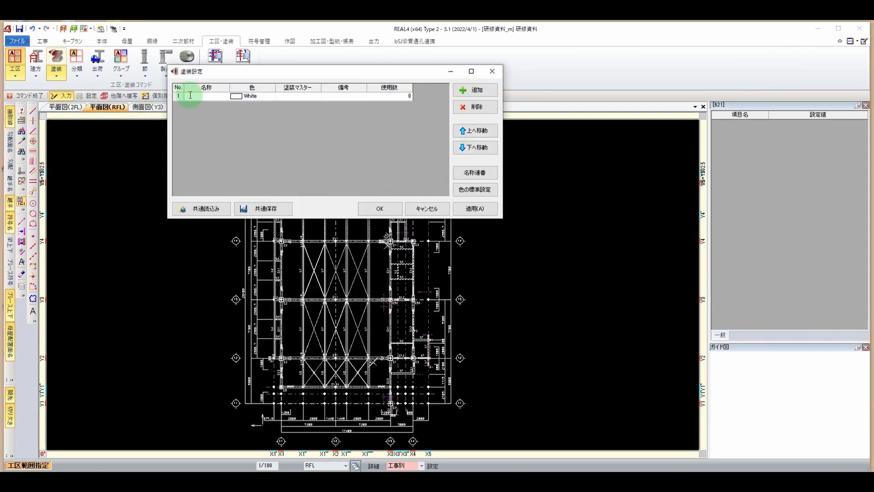
pyautogui.write('めっき')
pyautogui.press('Return')
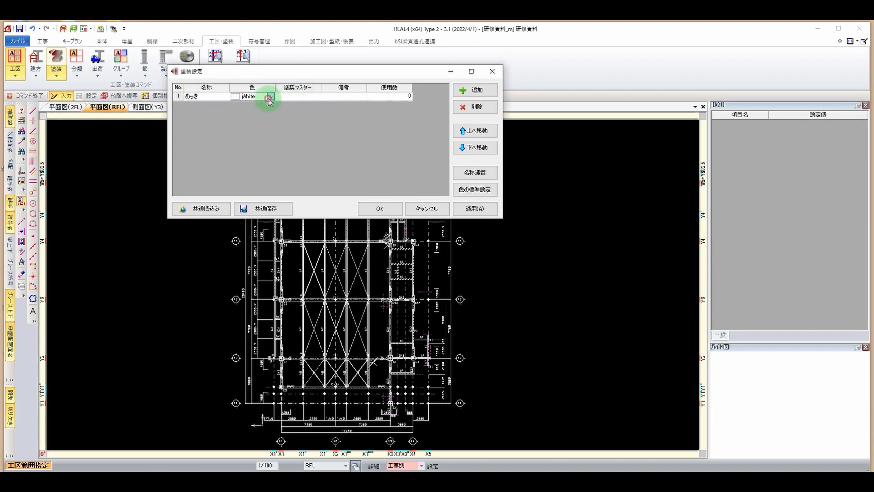
# - Give the めっき type the colour LightSalmon and the paint master 2 - 溶融亜鉛メッキ
pyautogui.click(269, 98)
pyautogui.moveTo(268, 123); pyautogui.dragTo(214, 137)
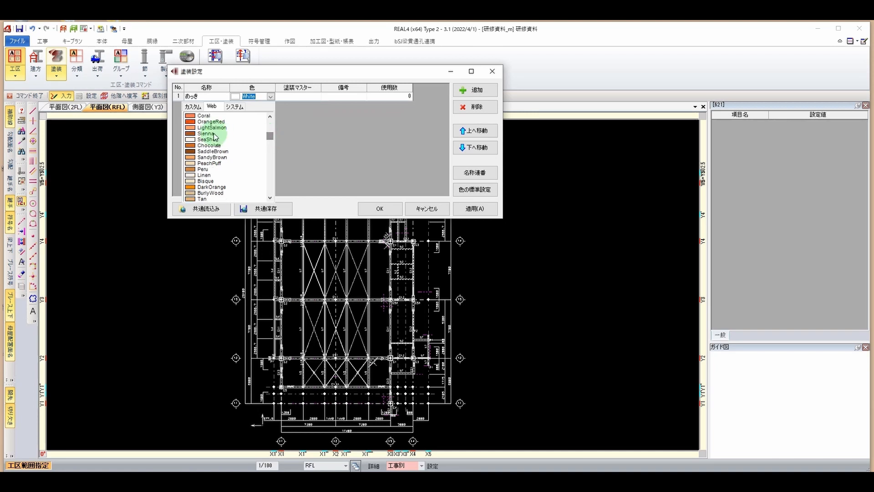
pyautogui.click(211, 129)
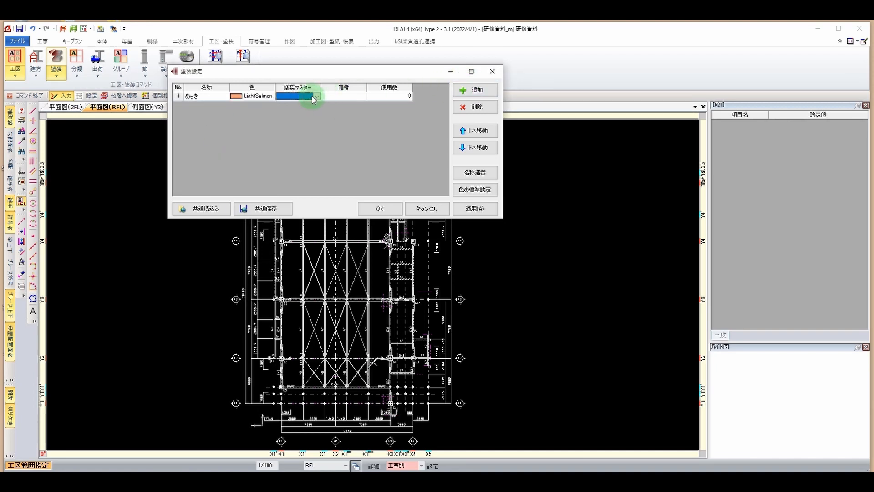
pyautogui.click(317, 96)
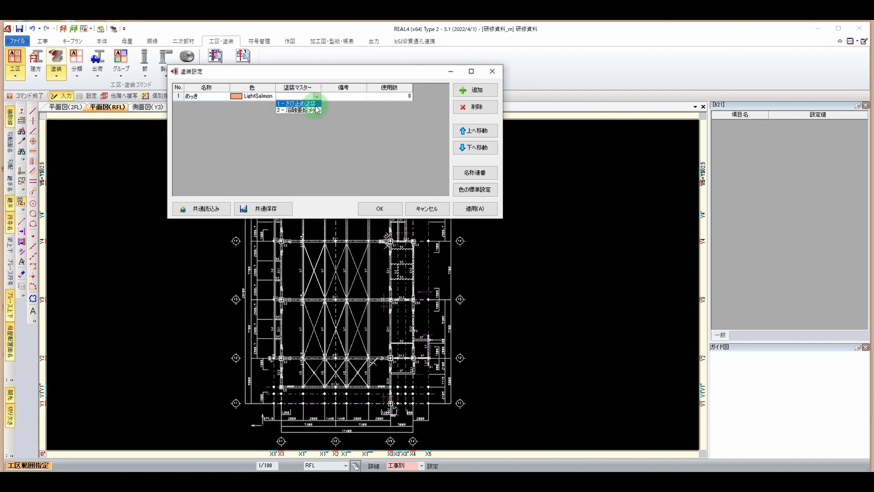
# - Add a second painting type named さび止め with the colour SaddleBrown
pyautogui.click(471, 91)
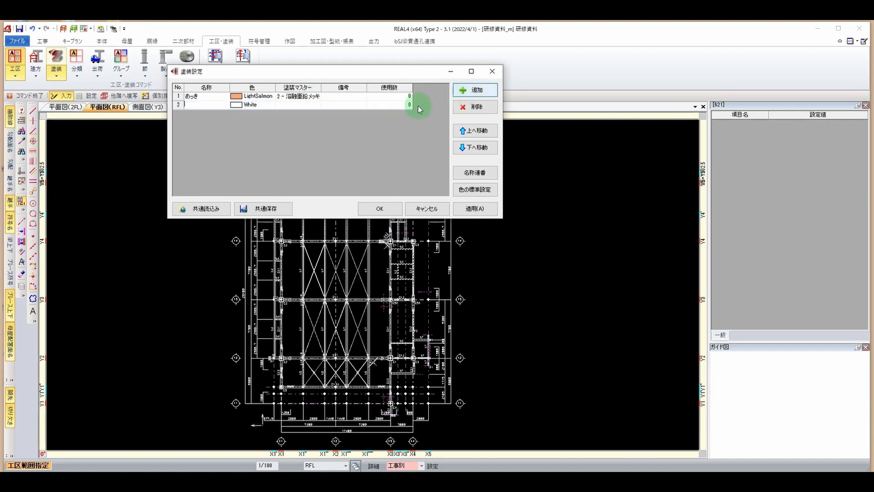
pyautogui.write('さび止め')
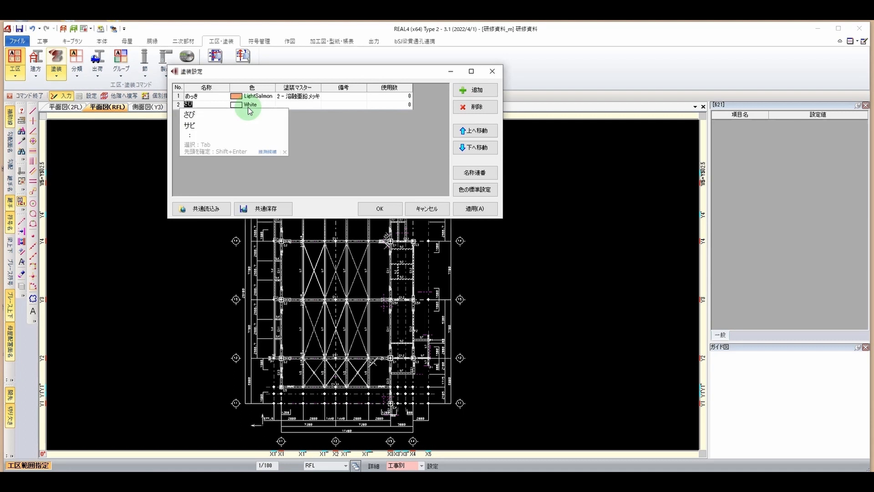
pyautogui.click(271, 106)
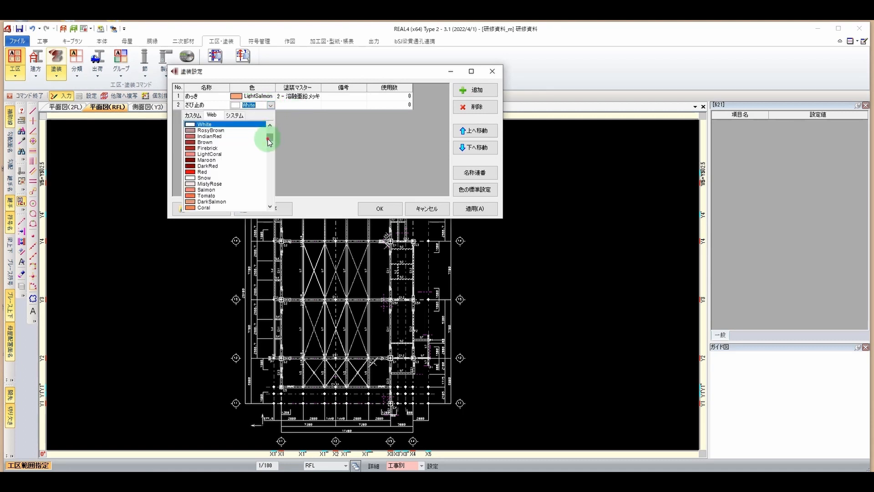
pyautogui.moveTo(269, 142); pyautogui.dragTo(270, 147)
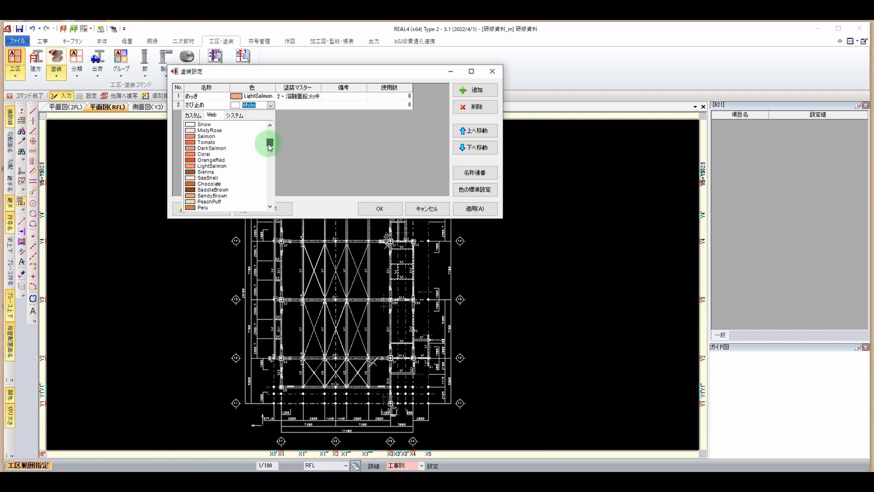
pyautogui.click(224, 190)
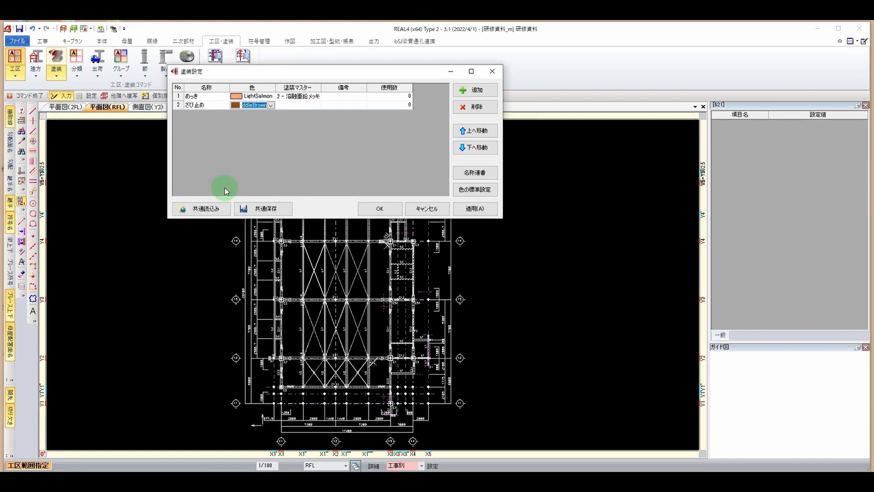
# - Assign the paint master 1 - さび止め塗装 to the さび止め type, and apply the painting settings
pyautogui.click(317, 105)
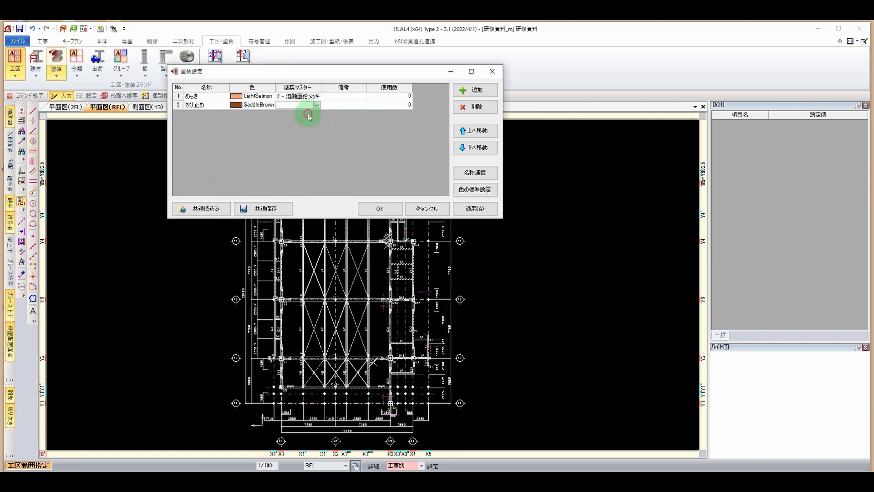
pyautogui.click(456, 207)
pyautogui.click(378, 209)
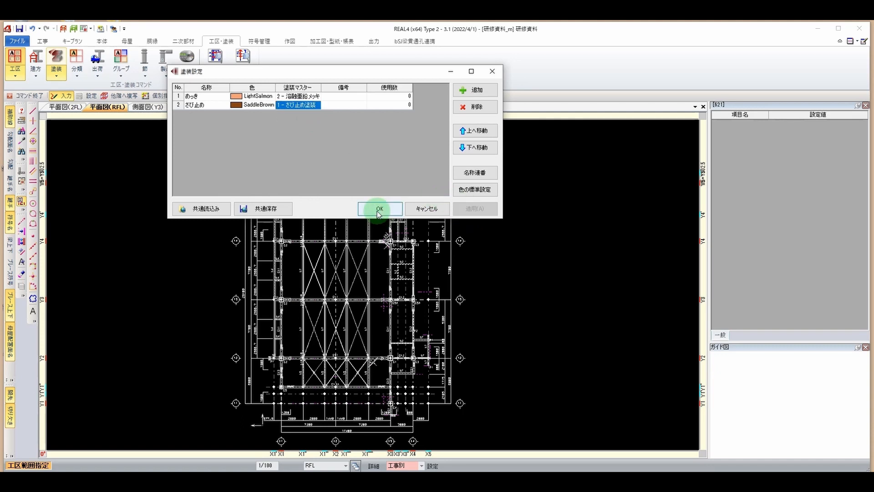
# - Start a さび止め painting range on the RFL plan, running along X3 from the edge beam above Y5 down to Y1
pyautogui.click(61, 84)
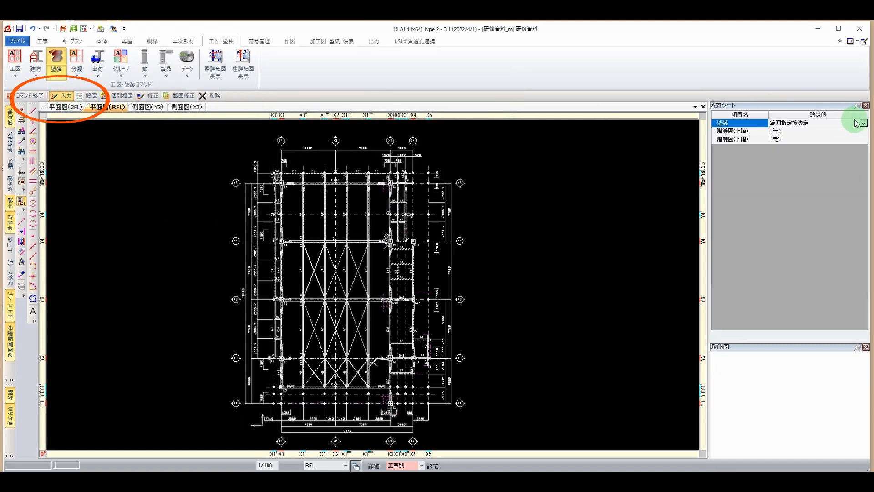
pyautogui.click(864, 127)
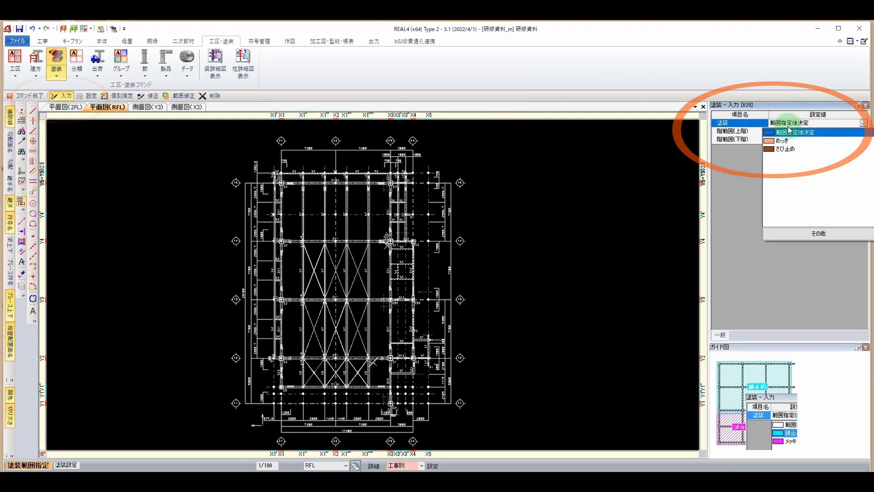
pyautogui.click(782, 149)
pyautogui.scroll(2, 281, 174)
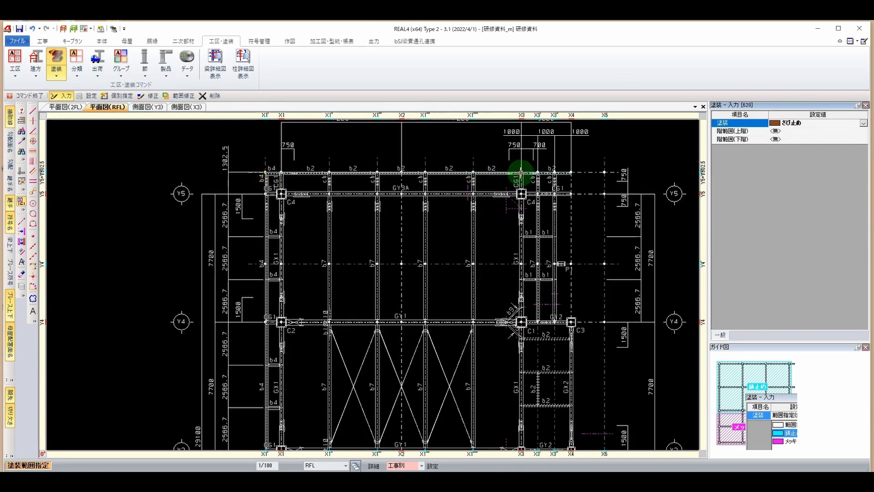
pyautogui.scroll(-1, 509, 269)
pyautogui.scroll(-1, 501, 283)
pyautogui.scroll(2, 503, 361)
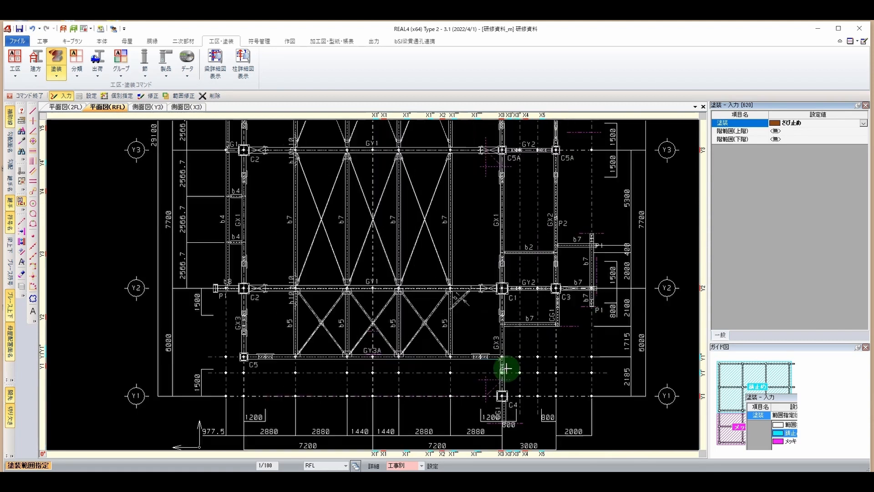
pyautogui.click(502, 396)
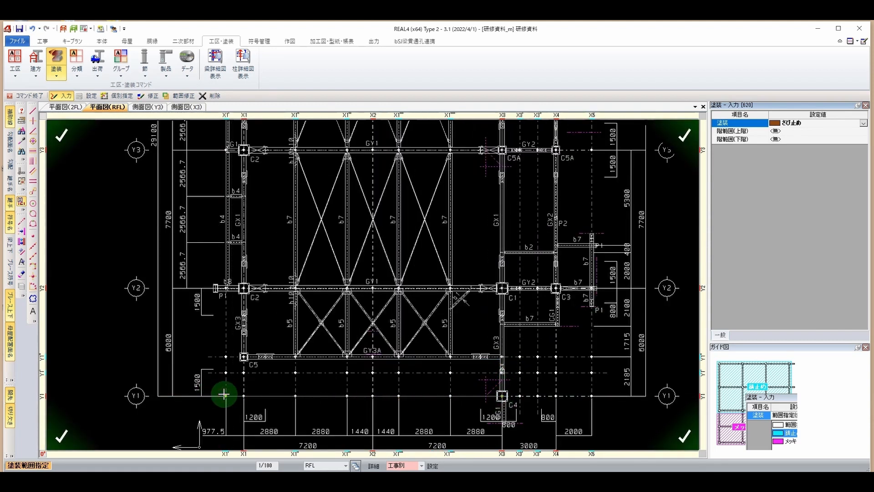
# - Complete the さび止め range outline along Y1 to X1' and up to the edge beam above Y5, and close it
pyautogui.scroll(-2, 214, 251)
pyautogui.scroll(3, 228, 230)
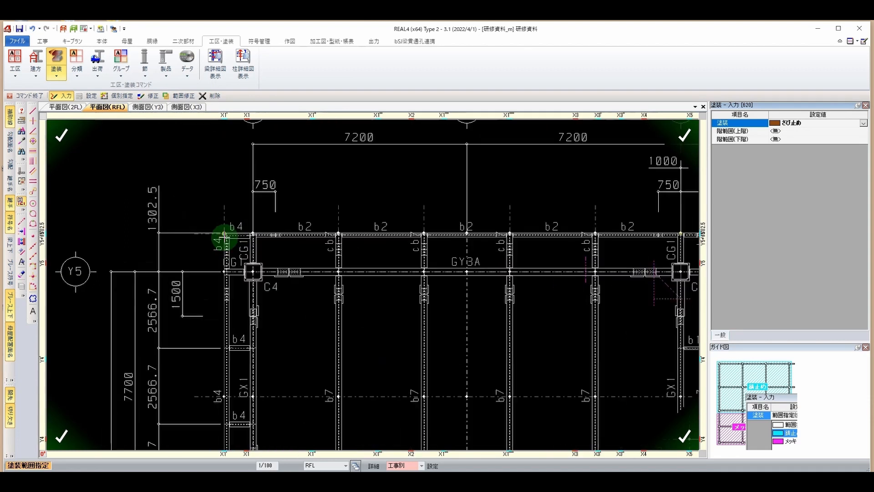
pyautogui.scroll(1, 224, 234)
pyautogui.click(224, 234)
pyautogui.rightClick(559, 168)
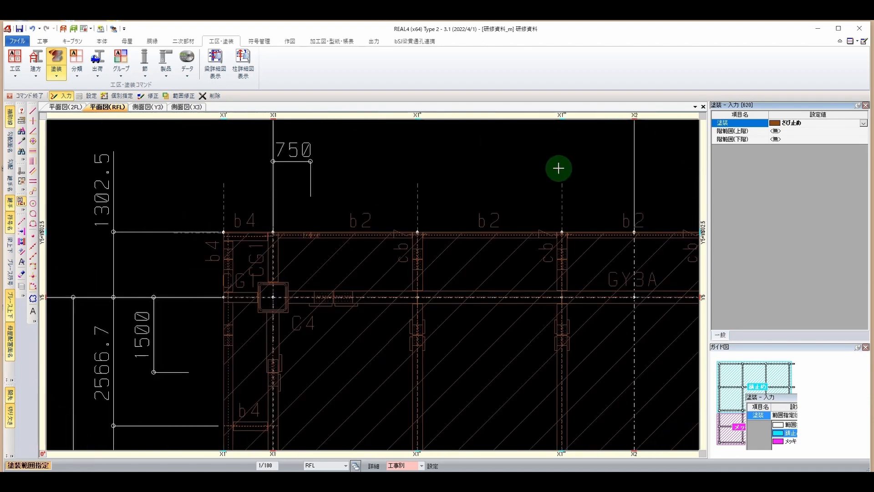
# - Assign めっき to a painting range covering the RFL plan area from X3 to just outside X5
pyautogui.scroll(-2, 425, 169)
pyautogui.click(864, 123)
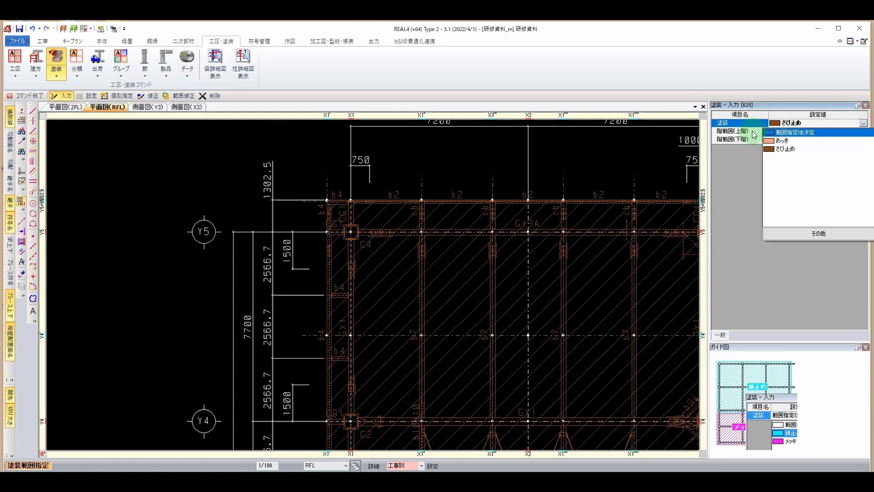
pyautogui.click(774, 141)
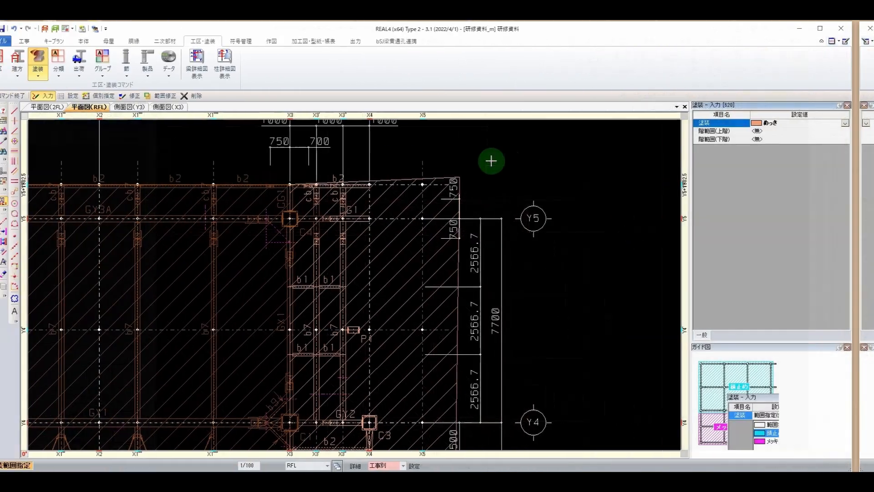
pyautogui.scroll(-8, 491, 161)
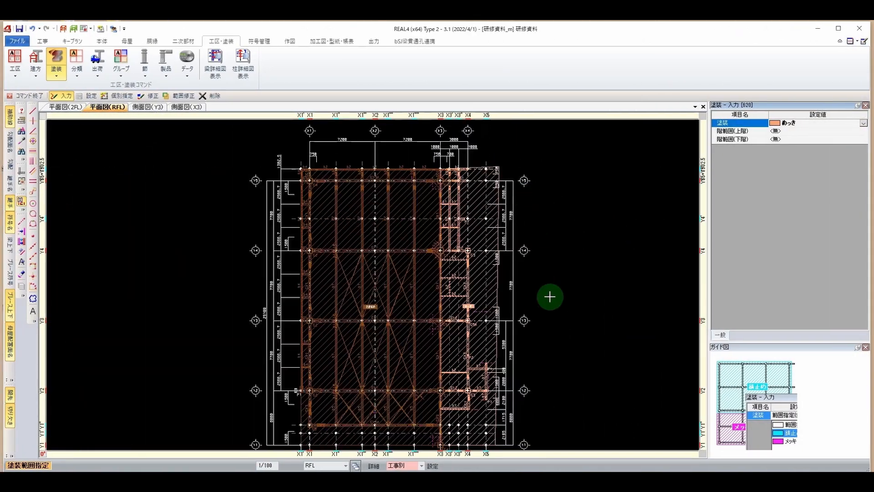
pyautogui.moveTo(506, 296); pyautogui.dragTo(433, 281, button='middle')
pyautogui.scroll(3, 432, 281)
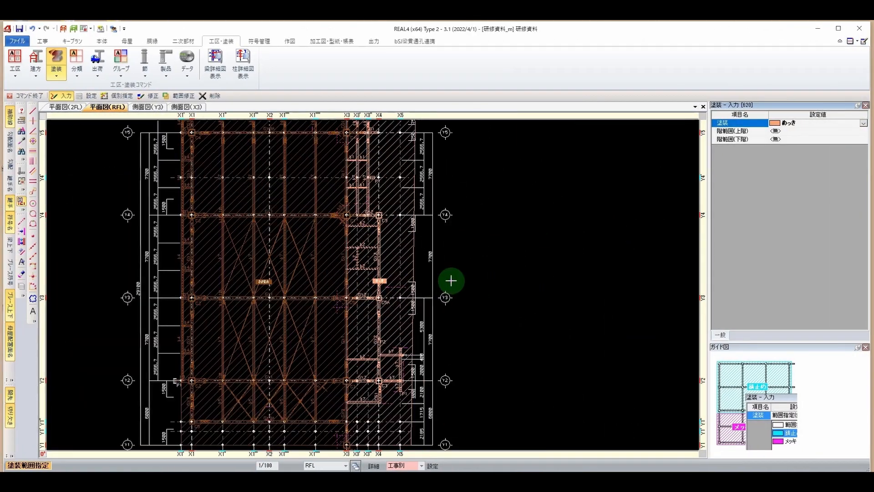
# - Show the structure in the 3D solid viewer coloured by painting type, and examine it from several sides for members without a painting colour
pyautogui.click(77, 33)
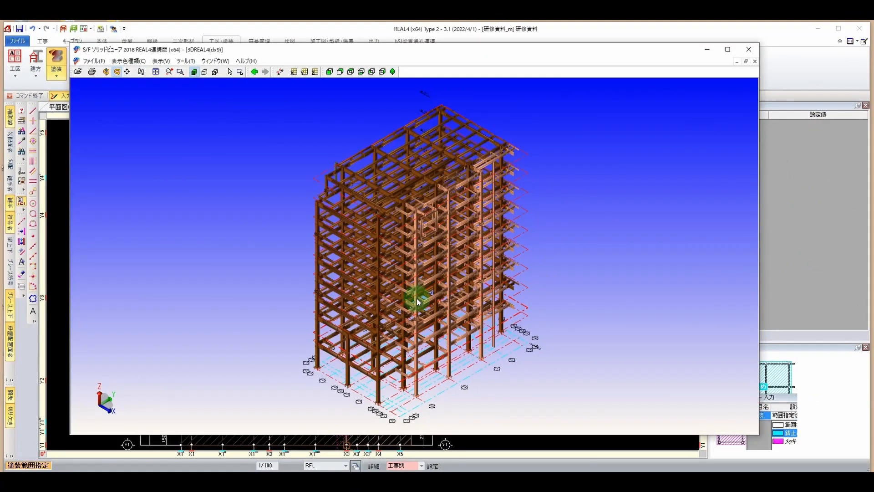
pyautogui.scroll(6, 420, 306)
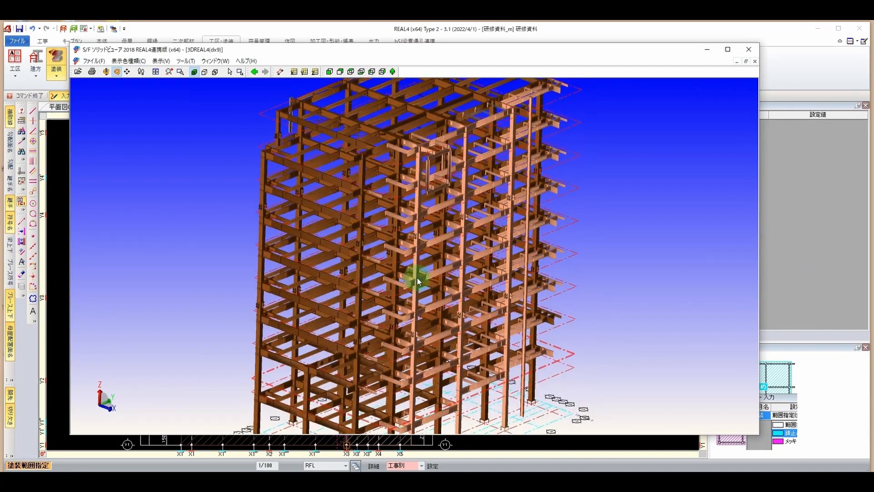
pyautogui.moveTo(413, 286); pyautogui.dragTo(405, 272)
pyautogui.scroll(-3, 387, 296)
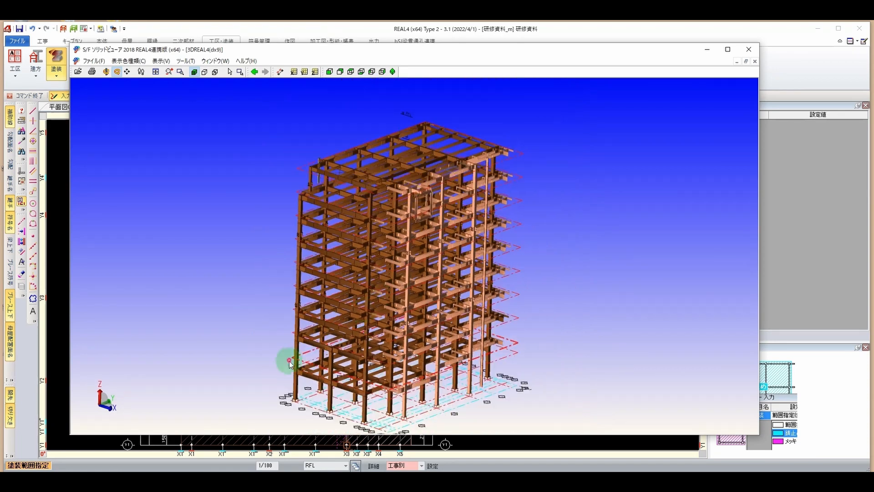
pyautogui.moveTo(287, 361); pyautogui.dragTo(363, 207)
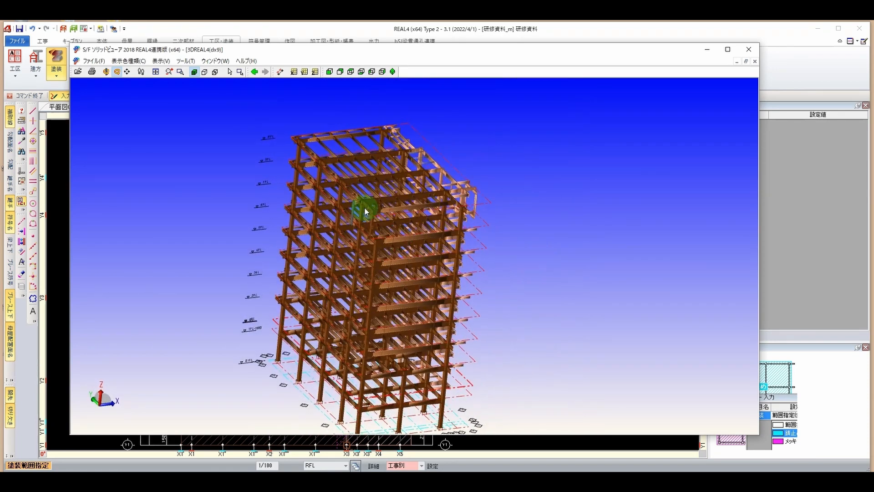
pyautogui.scroll(5, 324, 206)
pyautogui.scroll(3, 324, 206)
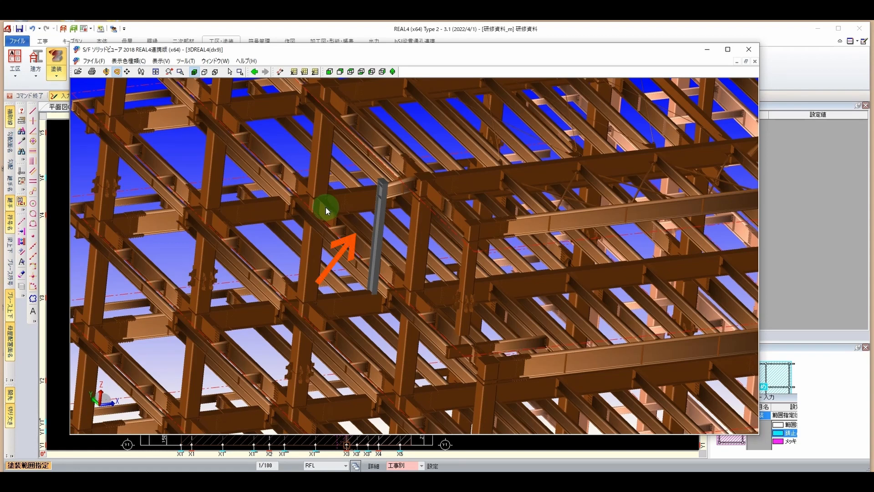
pyautogui.click(707, 50)
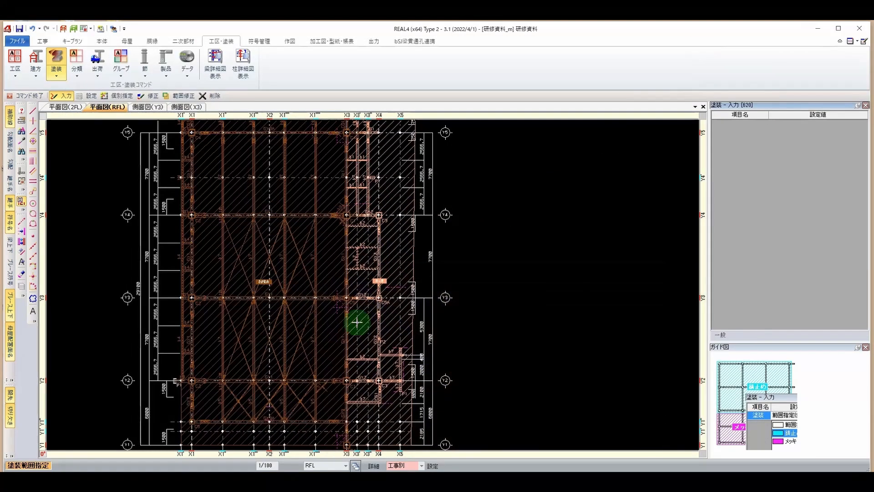
# - Modify the さび止め range by moving its X1' edge outward past post P1 on grid line Y2
pyautogui.scroll(3, 244, 343)
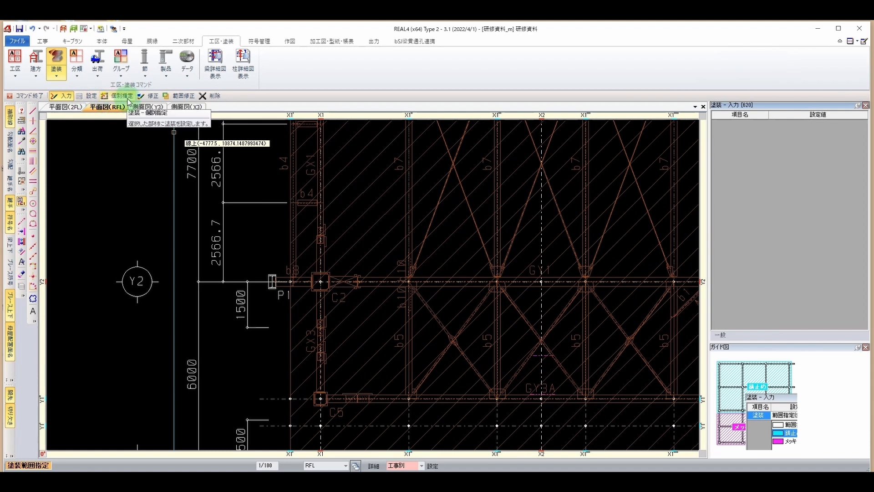
pyautogui.click(179, 96)
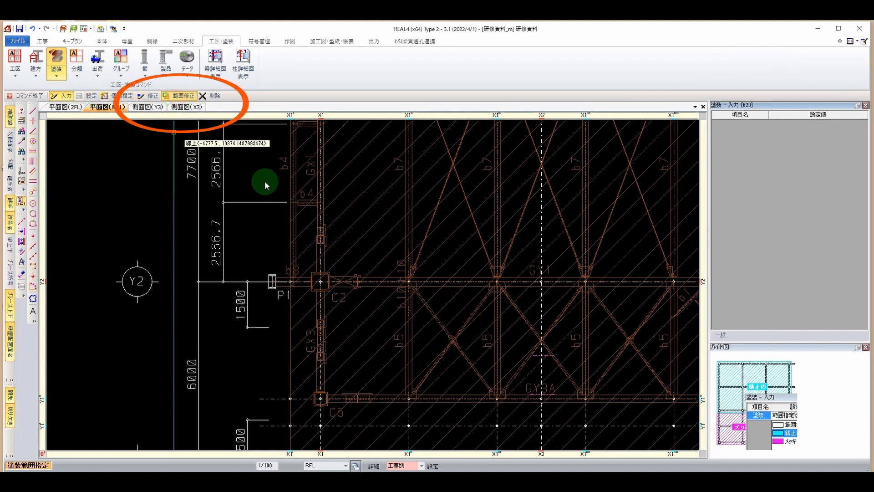
pyautogui.click(288, 204)
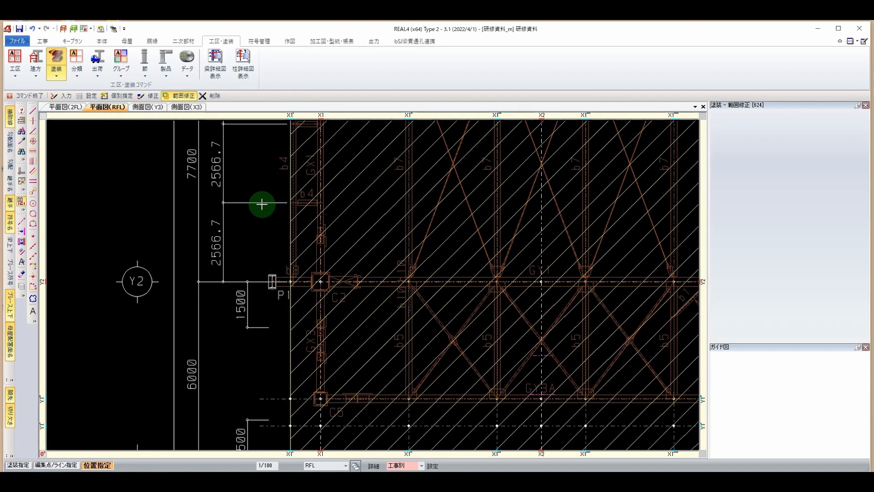
pyautogui.click(262, 204)
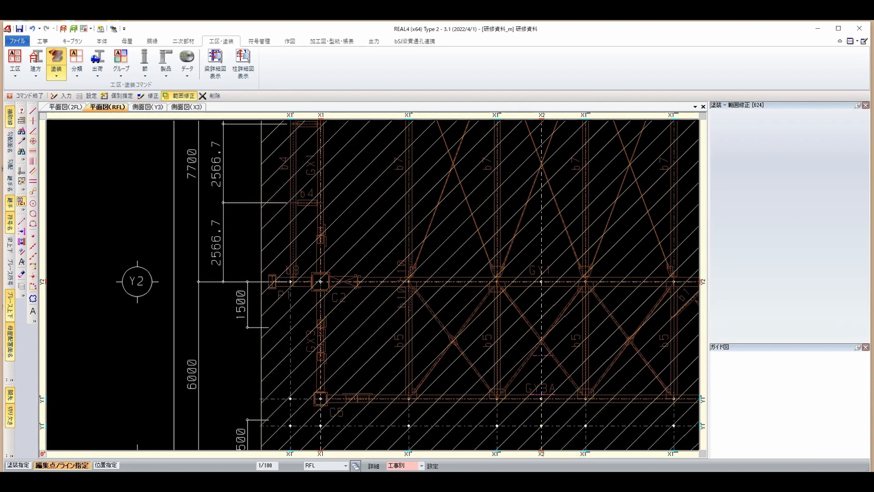
# - Recheck the painting colours around the X1' corner posts in the 3D solid viewer, and close the viewer
pyautogui.hotkey('alt', 'Tab')
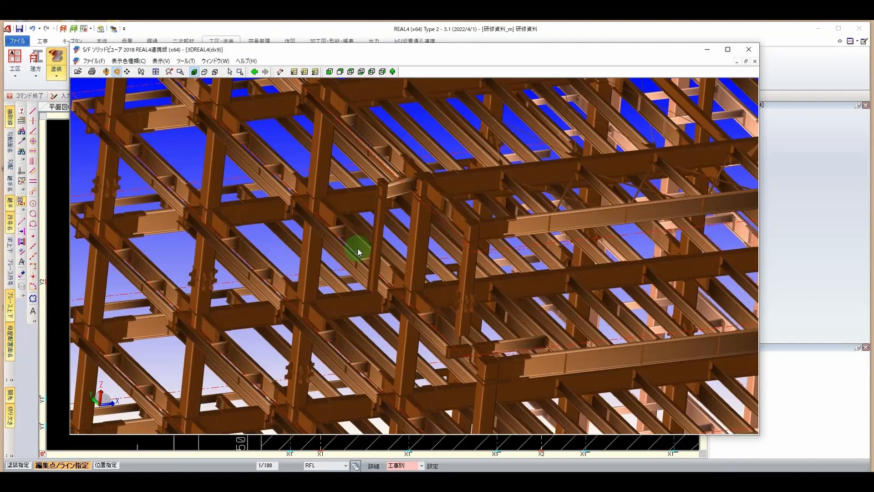
pyautogui.moveTo(355, 250); pyautogui.dragTo(404, 250)
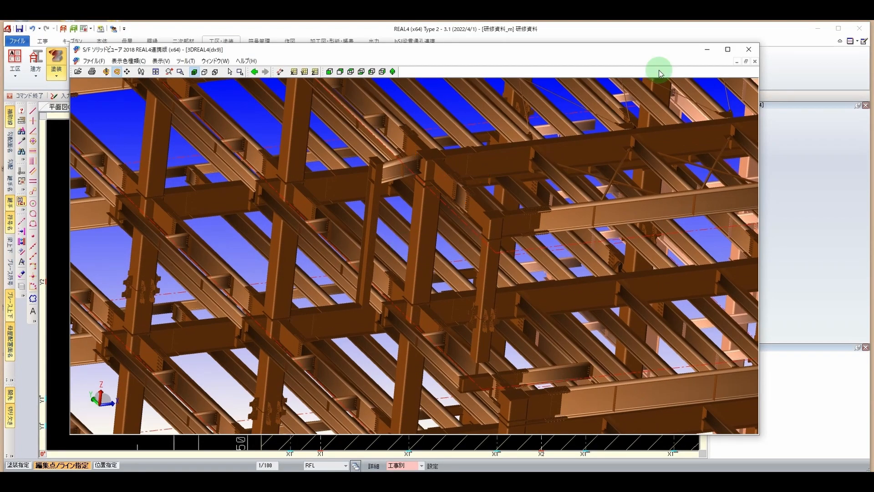
pyautogui.click(748, 53)
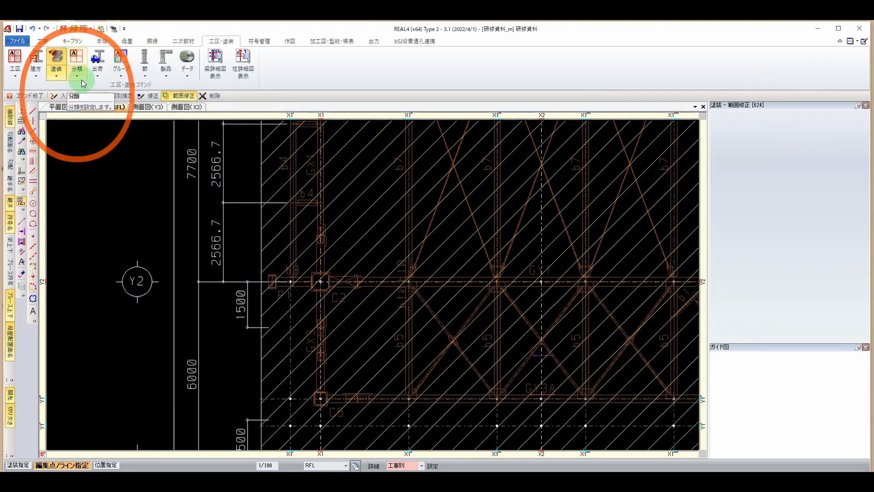
# - Add a classification named 保留 with the colour RoyalBlue in the classification settings (分類設定)
pyautogui.click(78, 77)
pyautogui.click(101, 99)
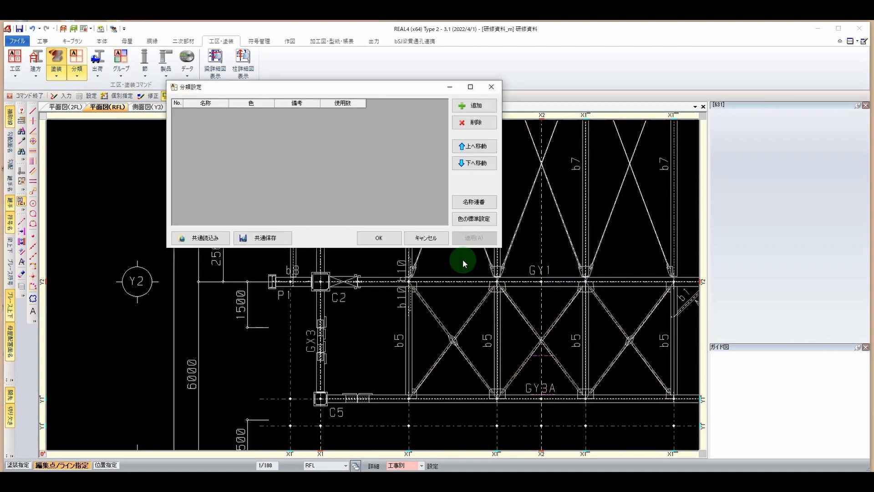
pyautogui.click(474, 105)
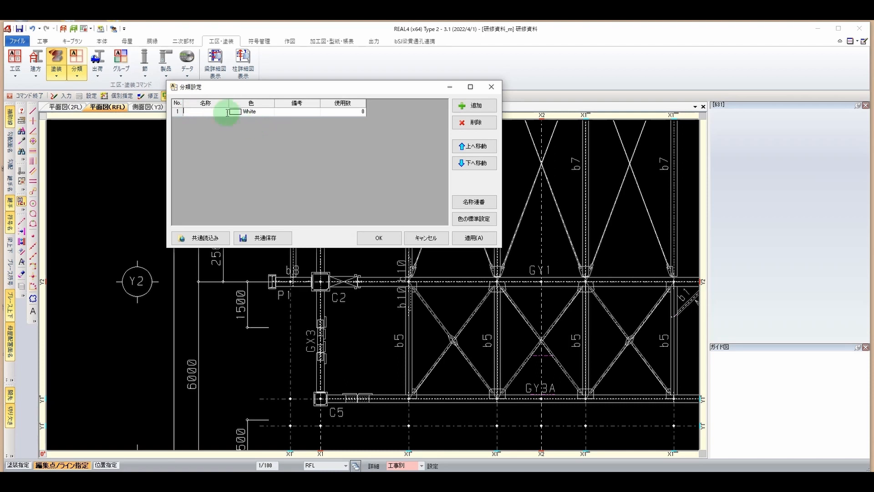
pyautogui.click(202, 110)
pyautogui.write('ほ')
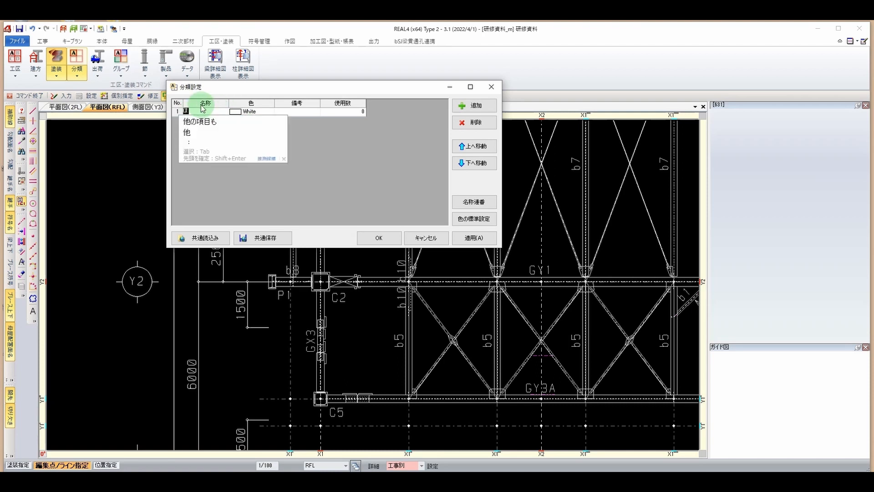
pyautogui.write('保留')
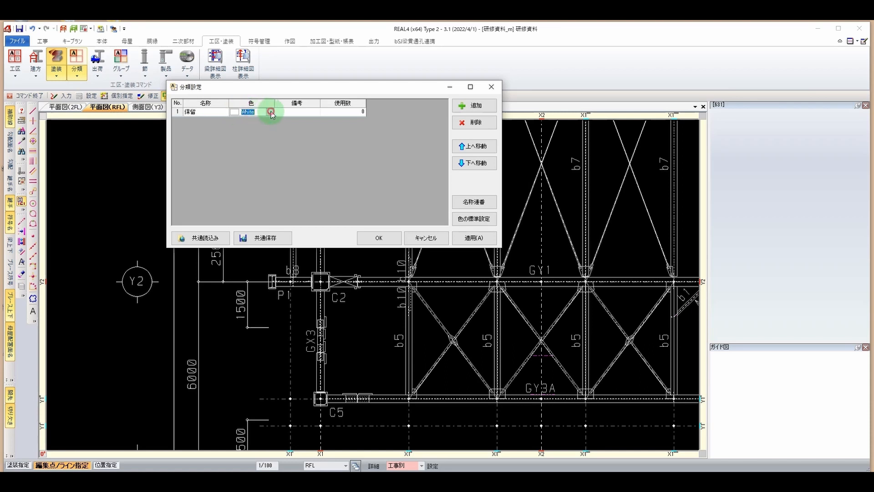
pyautogui.click(270, 112)
pyautogui.moveTo(267, 144); pyautogui.dragTo(274, 192)
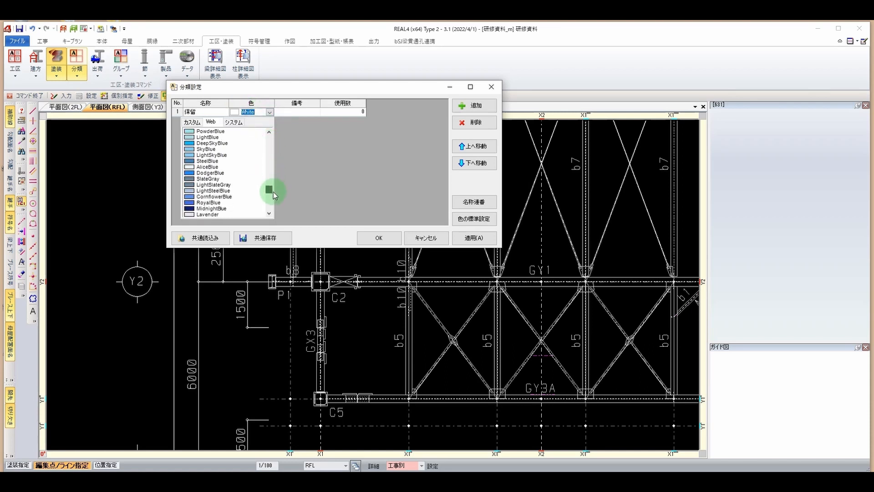
pyautogui.click(223, 199)
# - Add a second classification named 220427_変更 with the colour DeepPink, and apply the classification settings
pyautogui.click(477, 108)
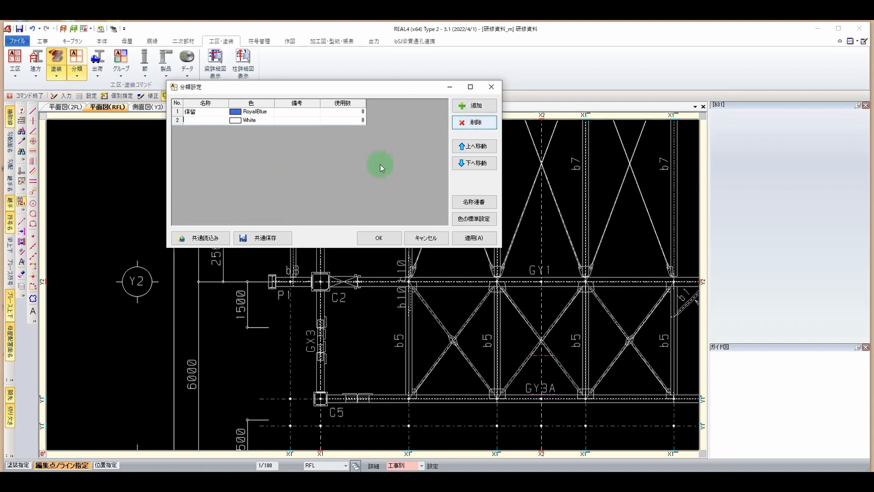
pyautogui.write('変更')
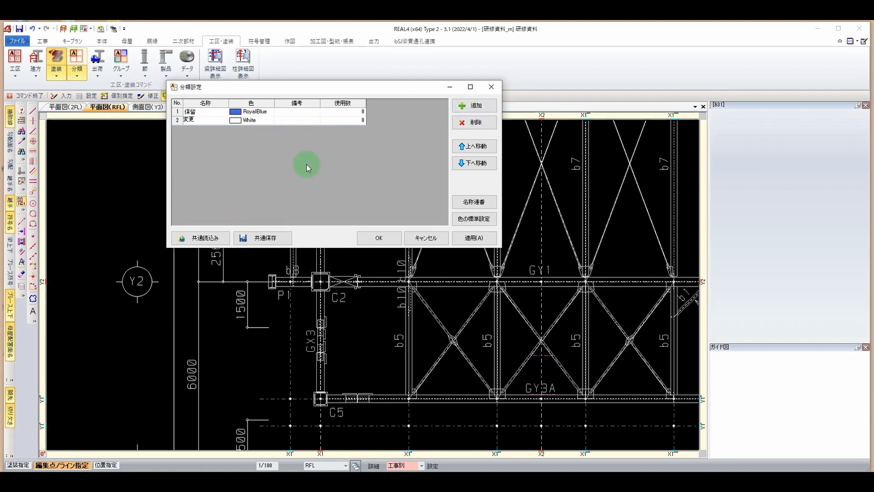
pyautogui.write('220427_')
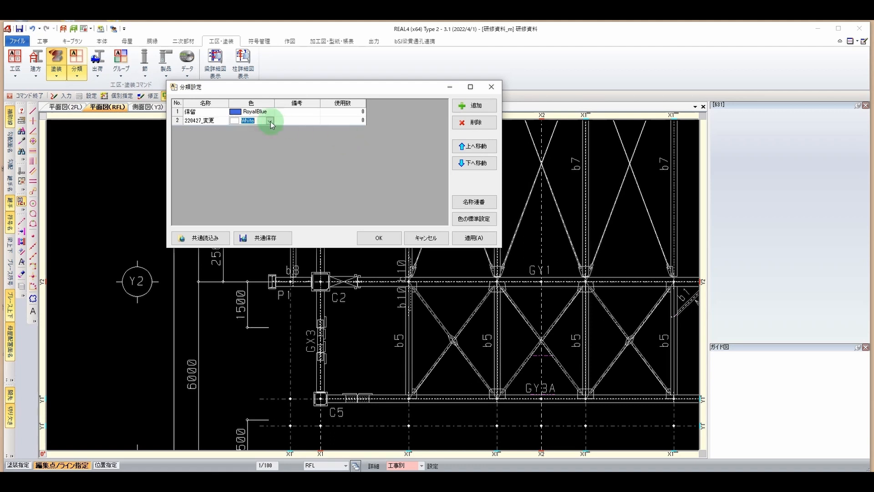
pyautogui.click(270, 122)
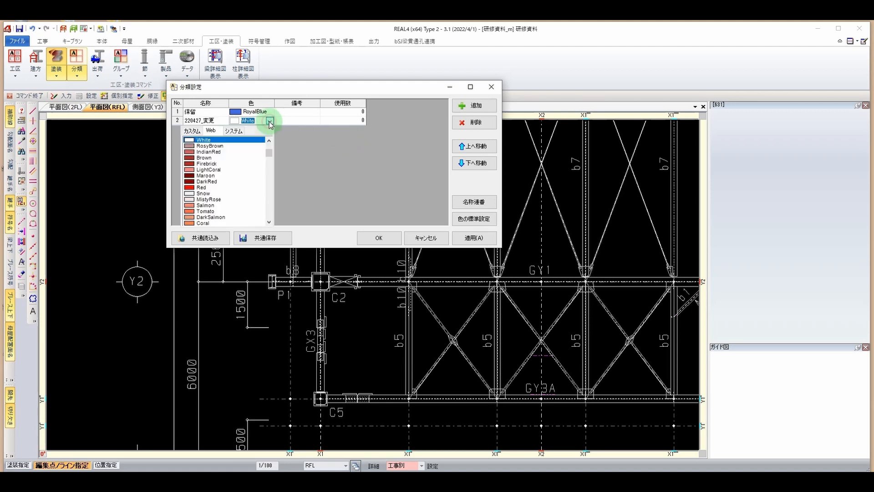
pyautogui.moveTo(270, 153); pyautogui.dragTo(269, 215)
pyautogui.click(209, 212)
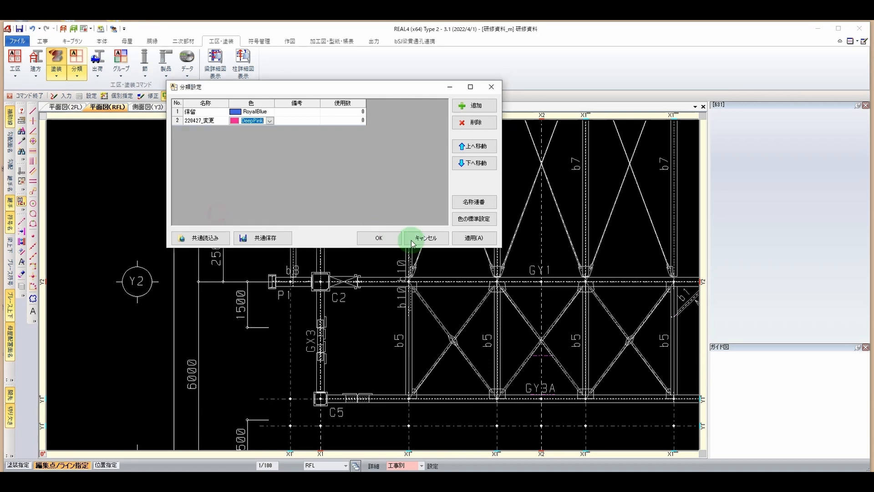
pyautogui.click(474, 237)
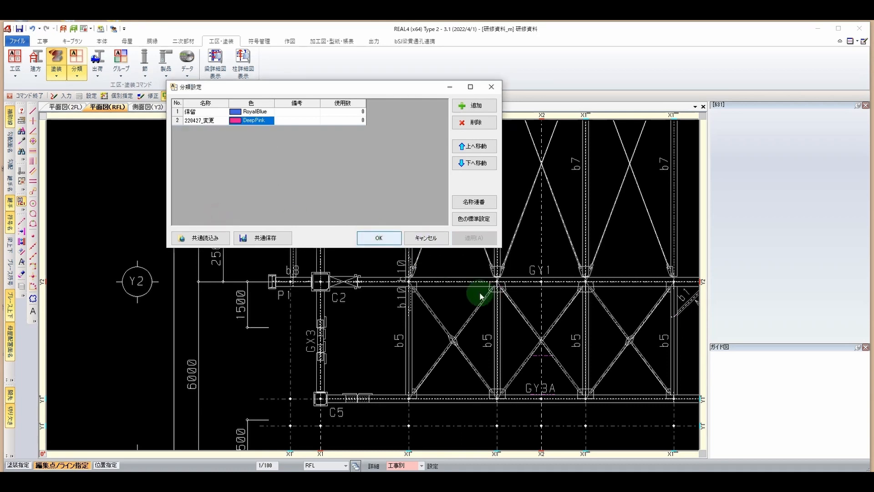
pyautogui.press('Return')
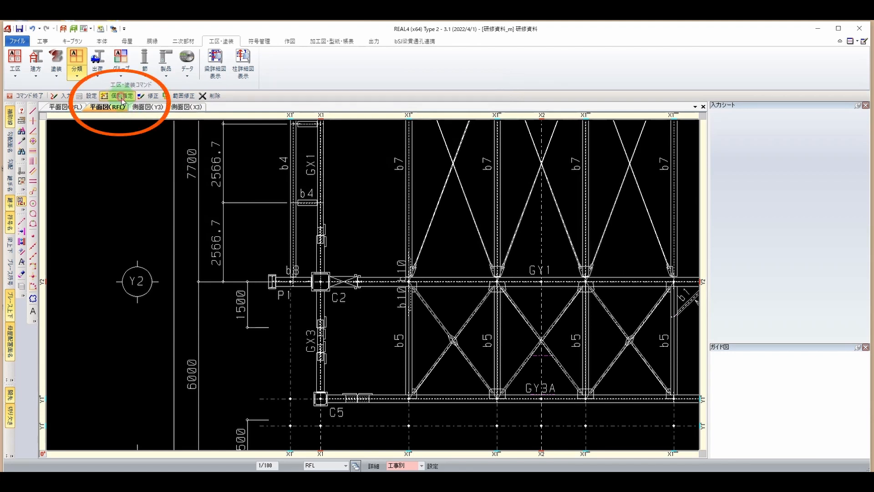
# - Individually assign the classification 220427_変更 to post P1 on grid line Y2 outside X1
pyautogui.click(122, 97)
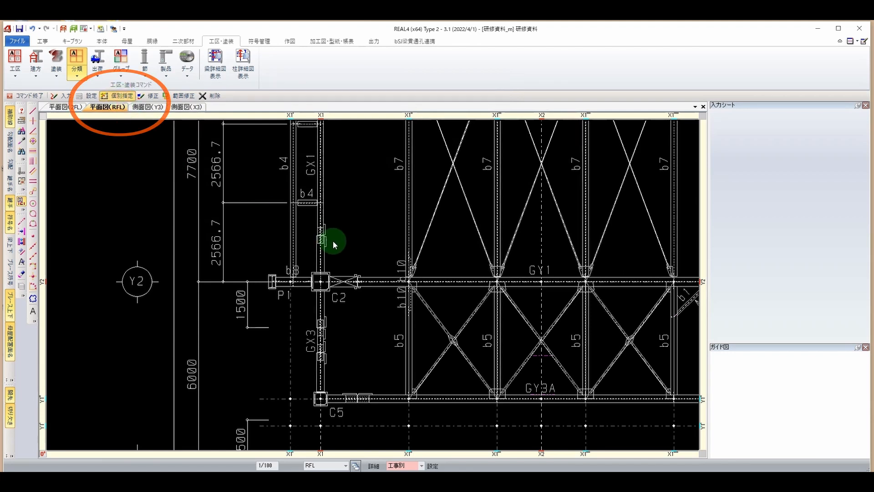
pyautogui.click(272, 286)
pyautogui.click(863, 325)
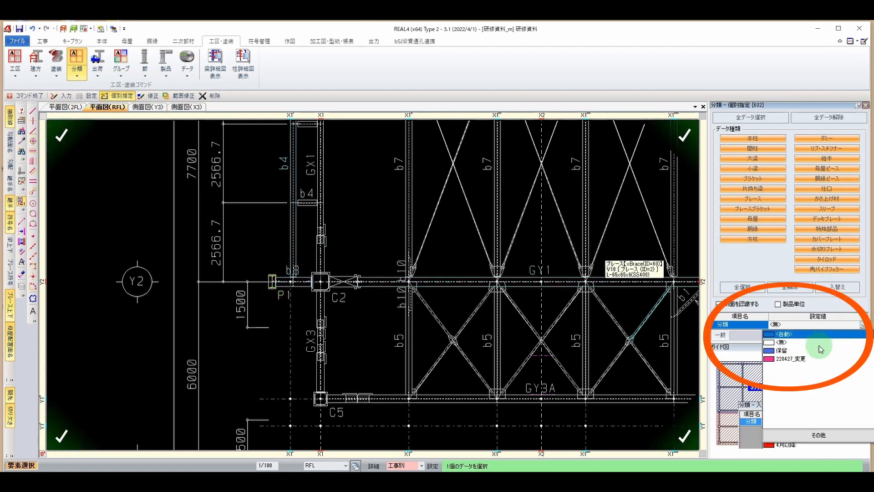
pyautogui.click(791, 358)
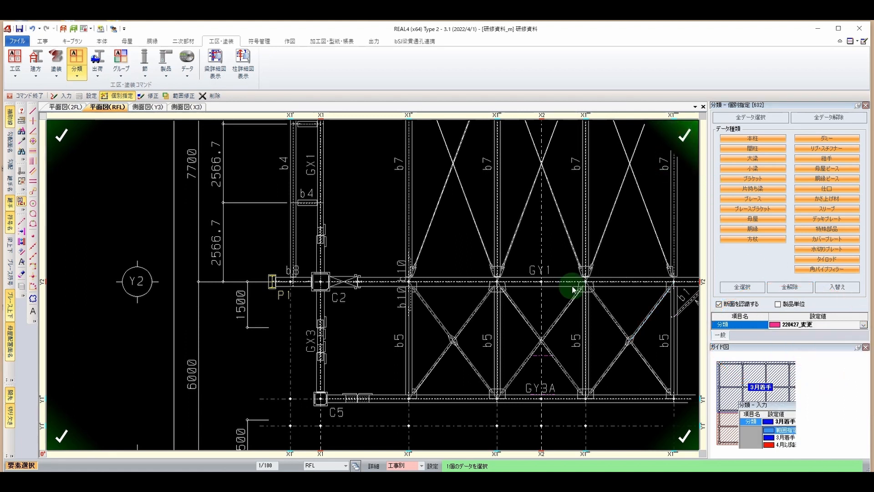
pyautogui.rightClick(460, 363)
# - Assign the classification 保留 to the b7 beams and P1 posts between X4 and X5 around grid line Y2
pyautogui.moveTo(624, 347)
pyautogui.mouseDown(button='middle')
pyautogui.moveTo(367, 347)
pyautogui.moveTo(300, 359)
pyautogui.mouseUp(button='middle')
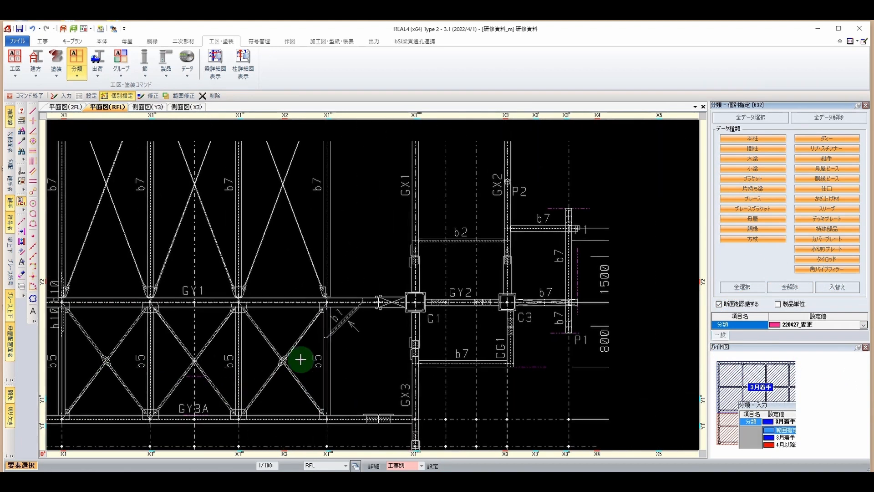
pyautogui.moveTo(532, 184); pyautogui.dragTo(597, 364)
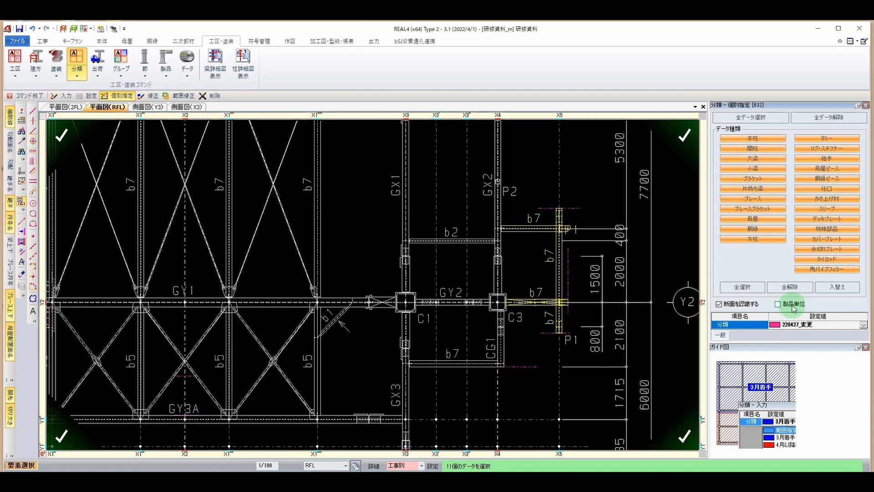
pyautogui.click(863, 324)
pyautogui.click(781, 347)
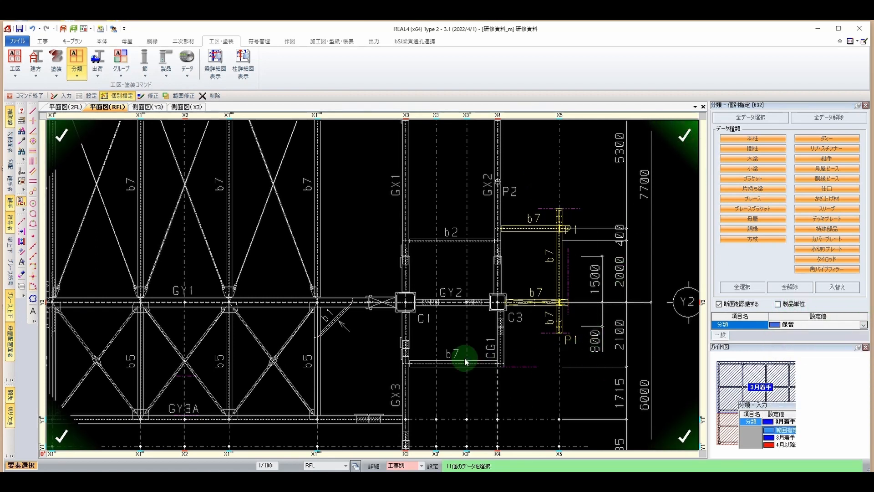
# - Assign the classification 220427_変更 to beam CG1 and the b7 beam between X3 and X4 below grid line Y2
pyautogui.moveTo(439, 331); pyautogui.dragTo(531, 405)
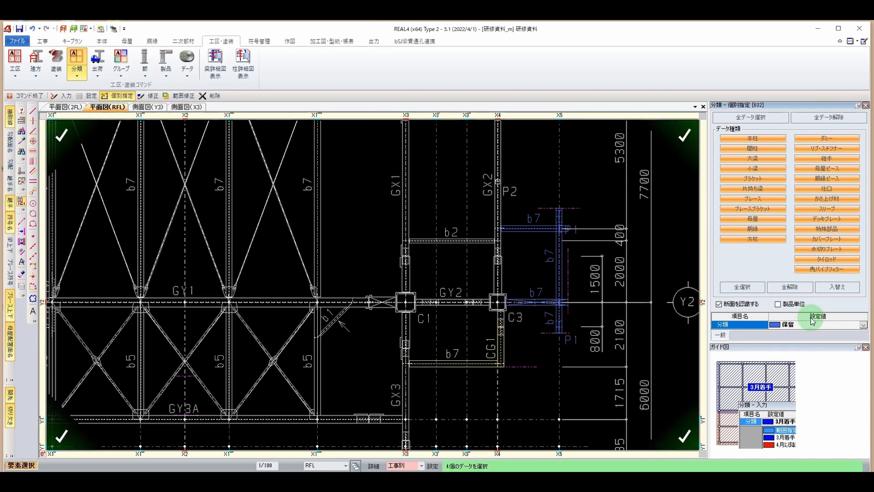
pyautogui.click(862, 325)
pyautogui.click(790, 357)
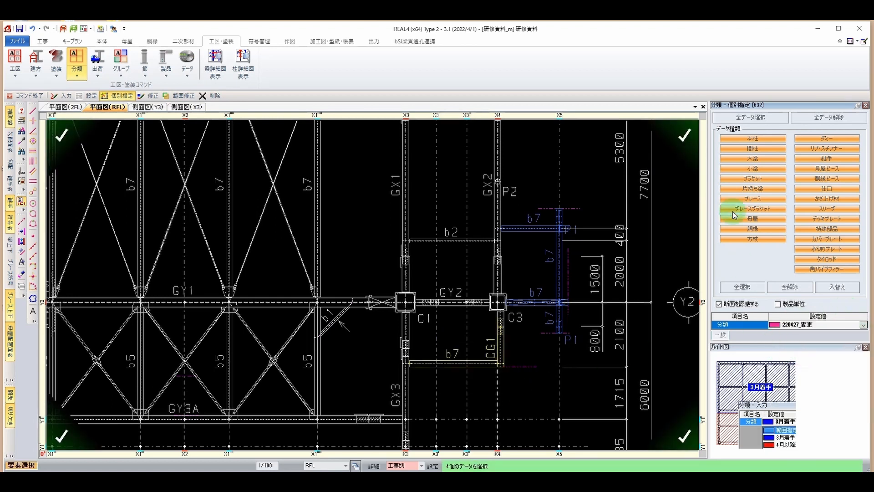
pyautogui.click(690, 136)
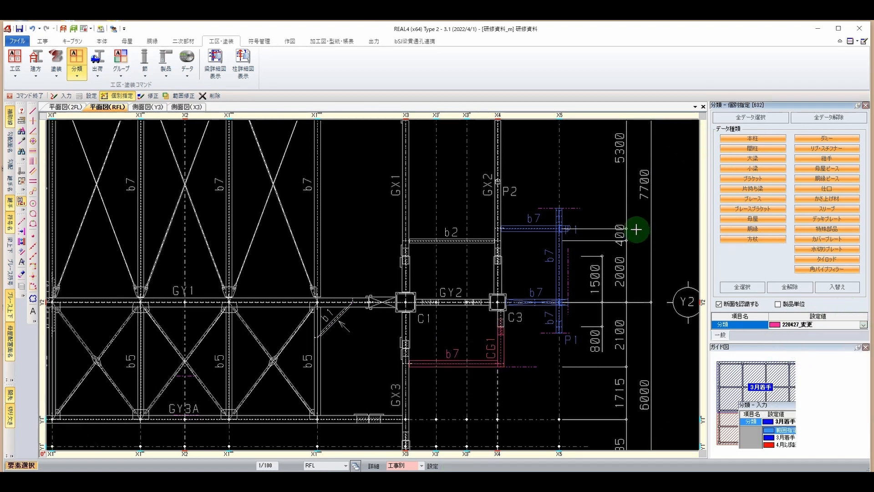
# - Show the structure in the 3D solid viewer coloured by classification, and examine the 保留 and 220427_変更 members
pyautogui.scroll(-3, 629, 228)
pyautogui.scroll(-3, 505, 306)
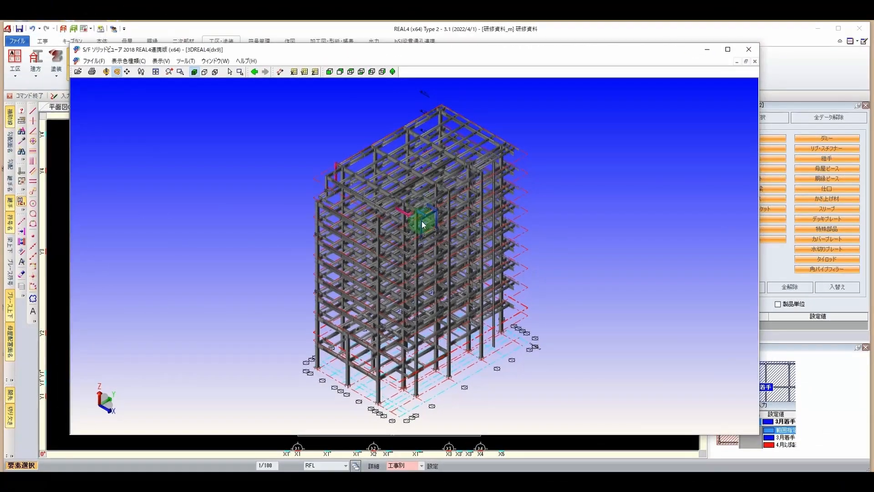
pyautogui.scroll(8, 430, 255)
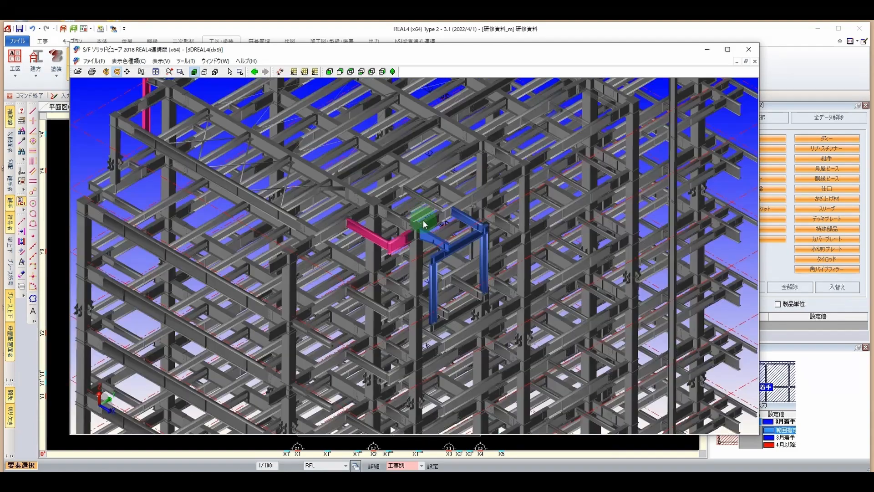
pyautogui.scroll(-10, 436, 209)
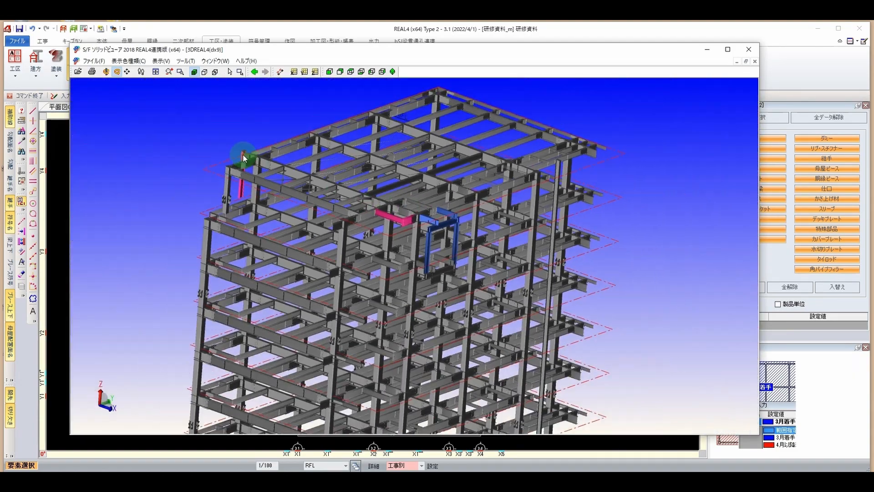
pyautogui.scroll(4, 275, 233)
pyautogui.moveTo(275, 233); pyautogui.dragTo(237, 213)
# - View the colour check settings (カラーチェック) for 分類別, close them, and return to the 3D solid viewer
pyautogui.click(129, 61)
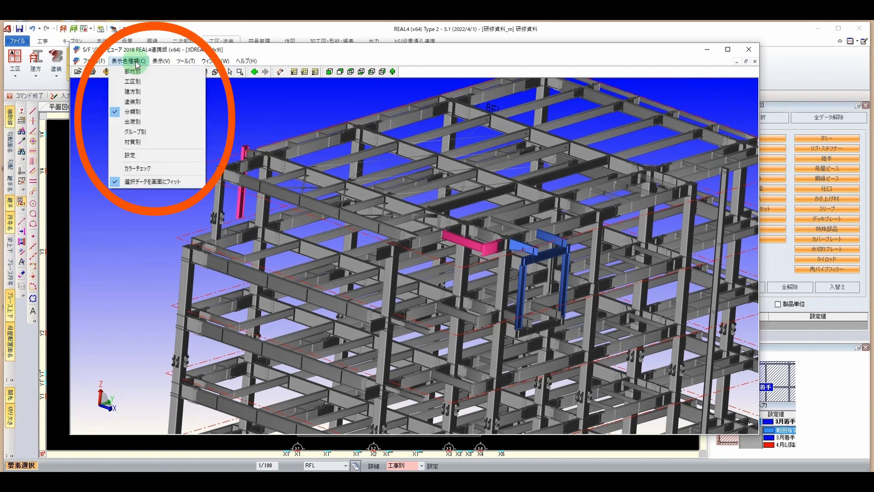
pyautogui.click(159, 168)
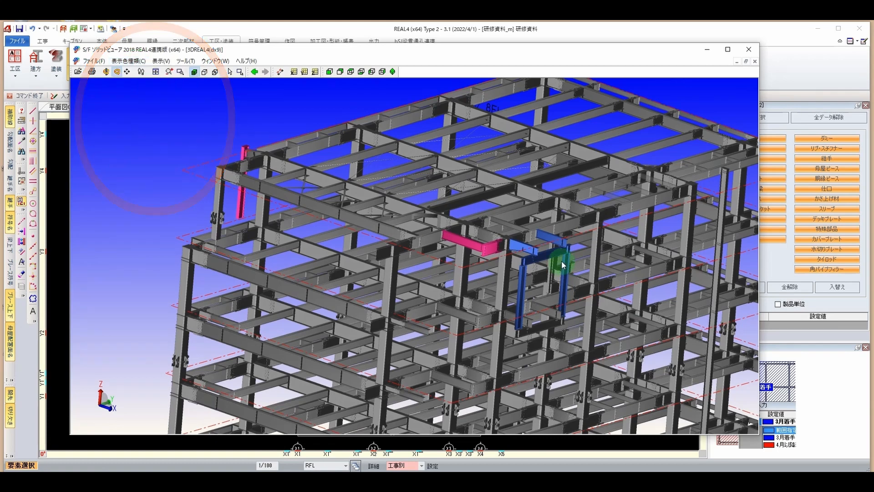
pyautogui.moveTo(561, 259); pyautogui.dragTo(126, 123)
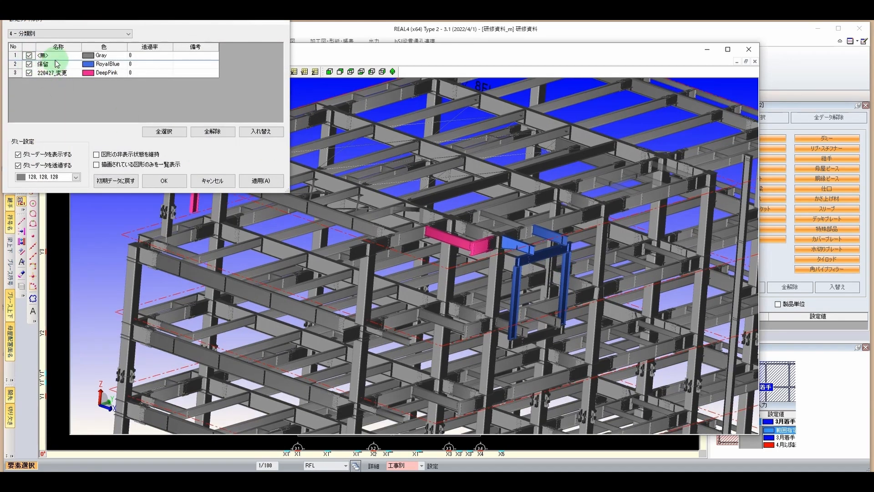
pyautogui.moveTo(110, 21); pyautogui.dragTo(234, 94)
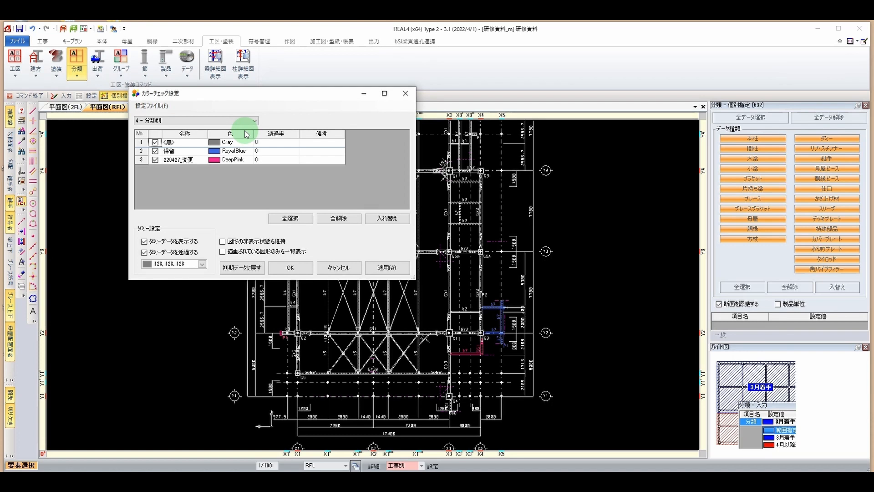
pyautogui.click(403, 96)
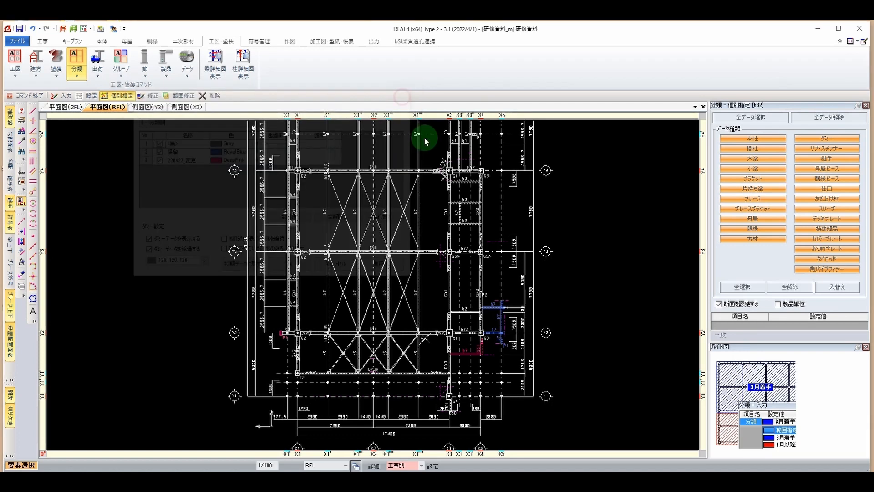
pyautogui.click(572, 453)
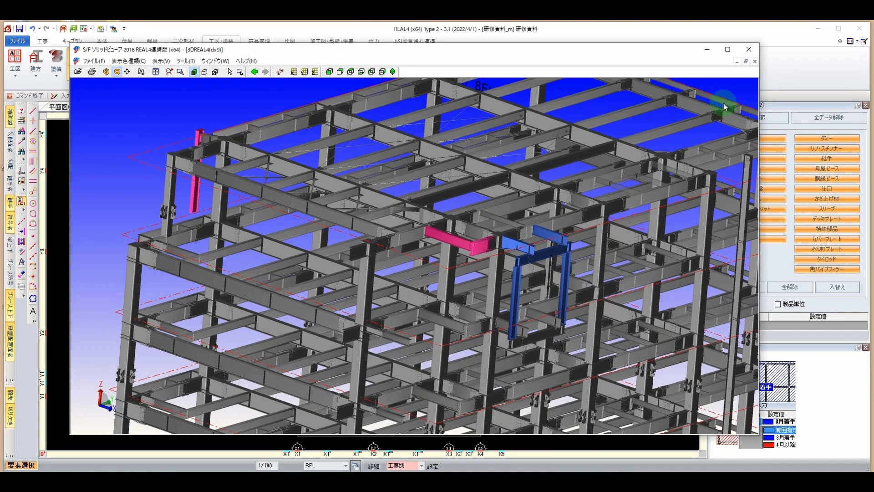